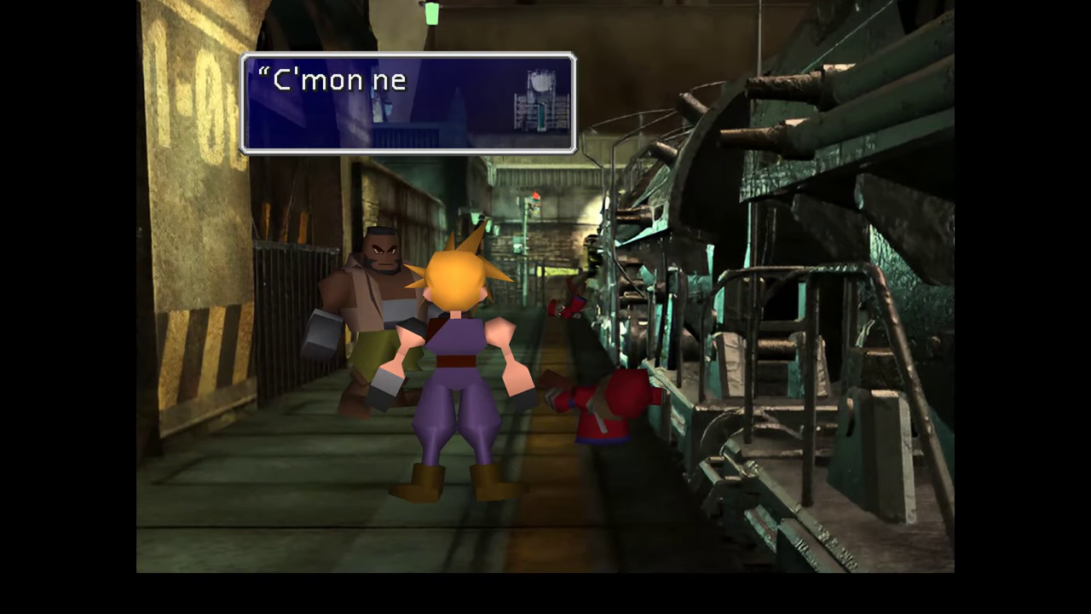
pyautogui.press('Return')
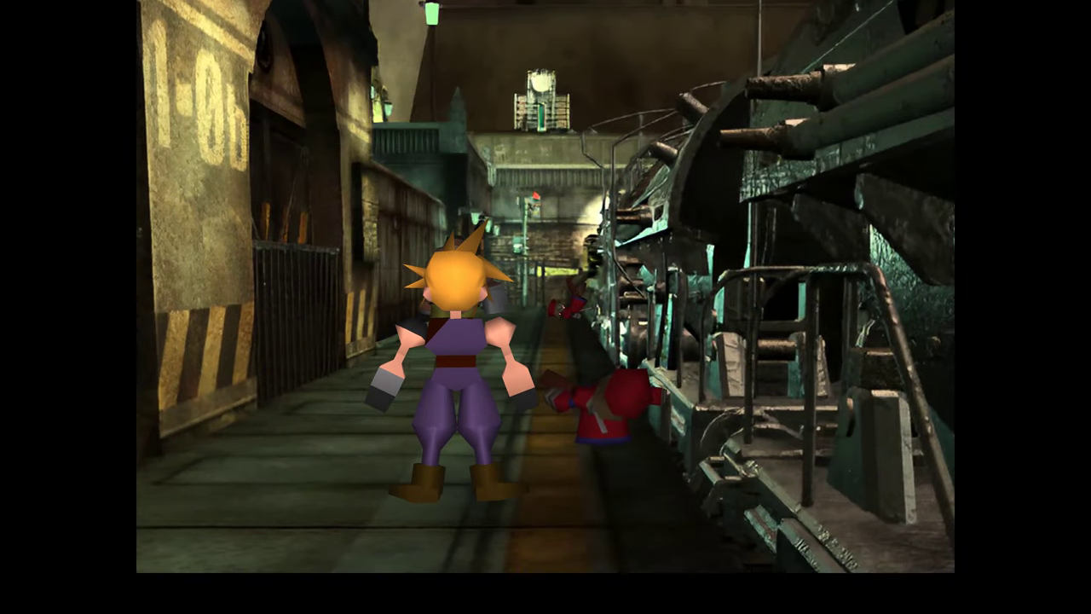
pyautogui.press('Up')
pyautogui.press('Right')
pyautogui.press('Up')
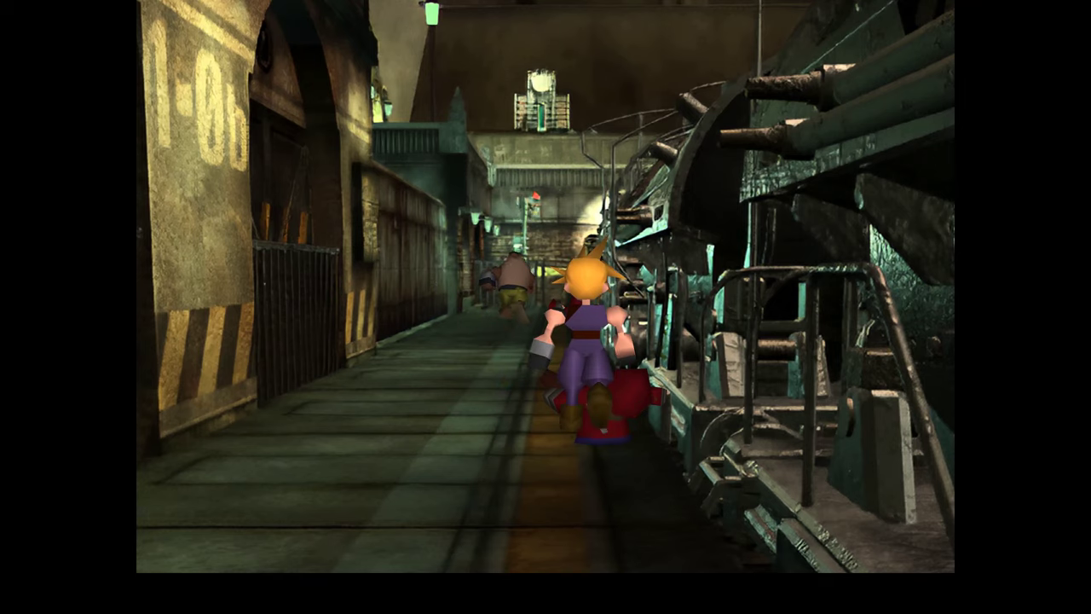
pyautogui.press('Return')
pyautogui.press('Return')
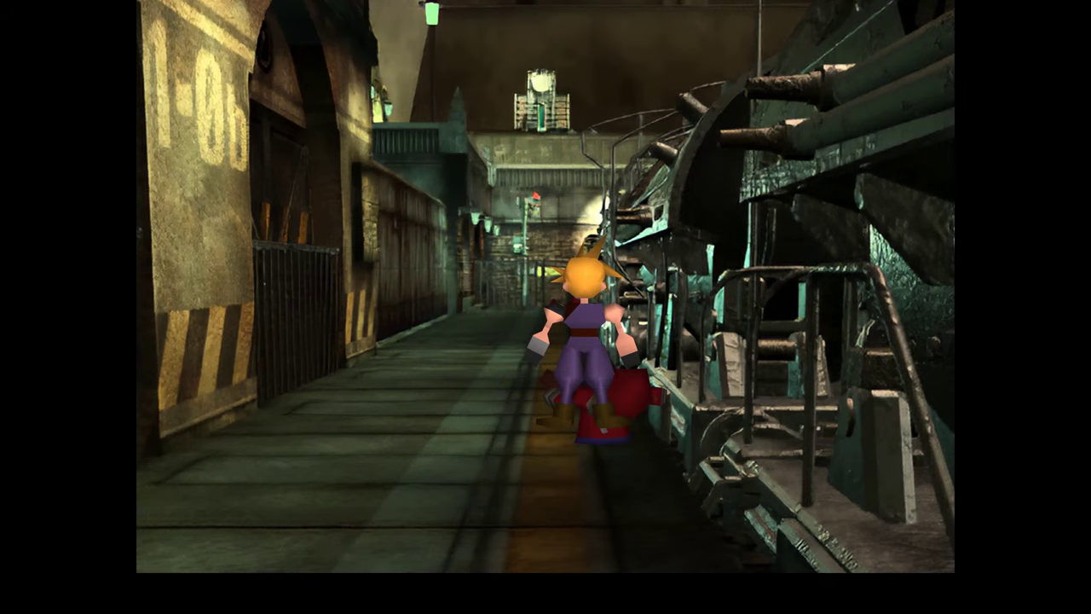
pyautogui.press('Up')
pyautogui.press('Return')
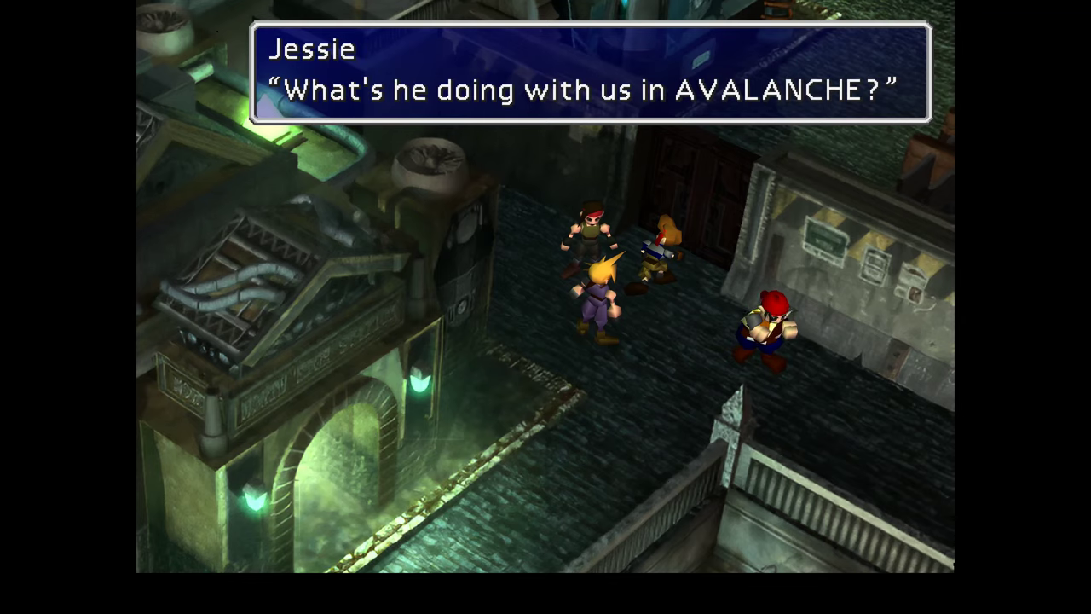
pyautogui.press('Return')
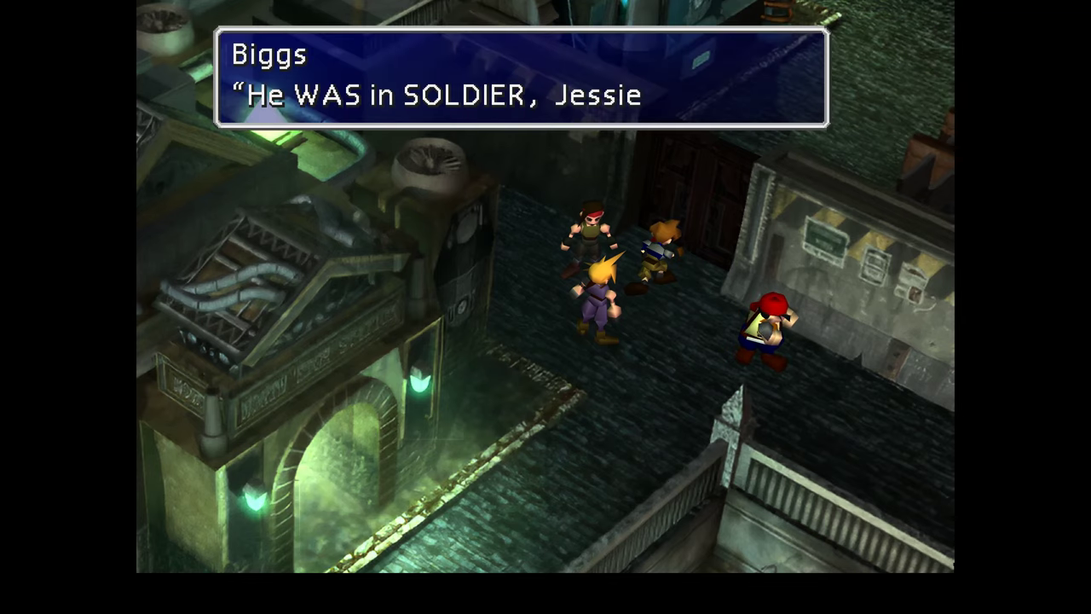
pyautogui.press('Return')
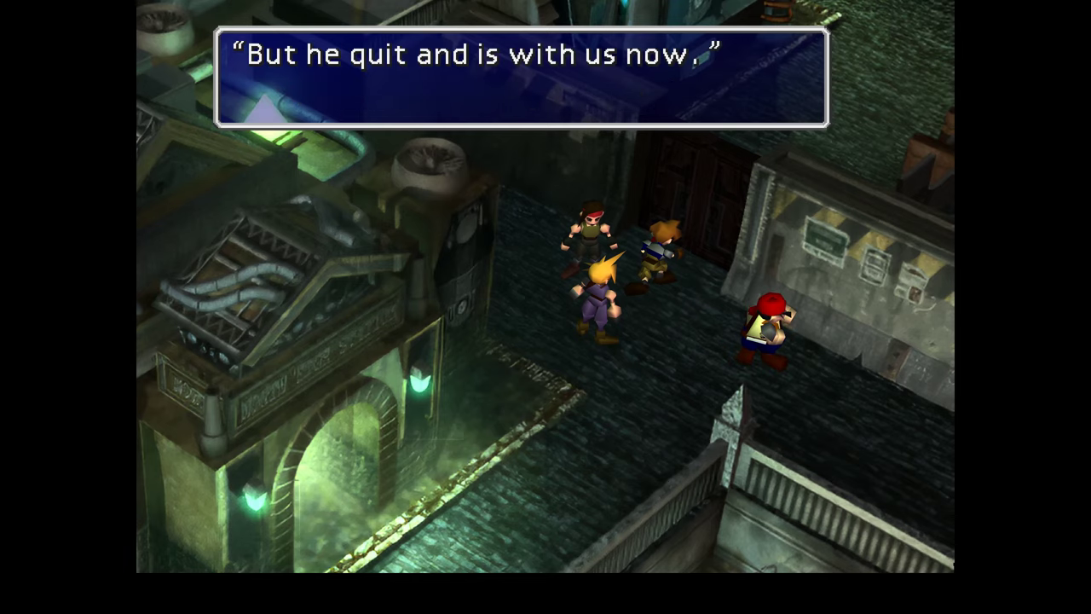
pyautogui.press('Return')
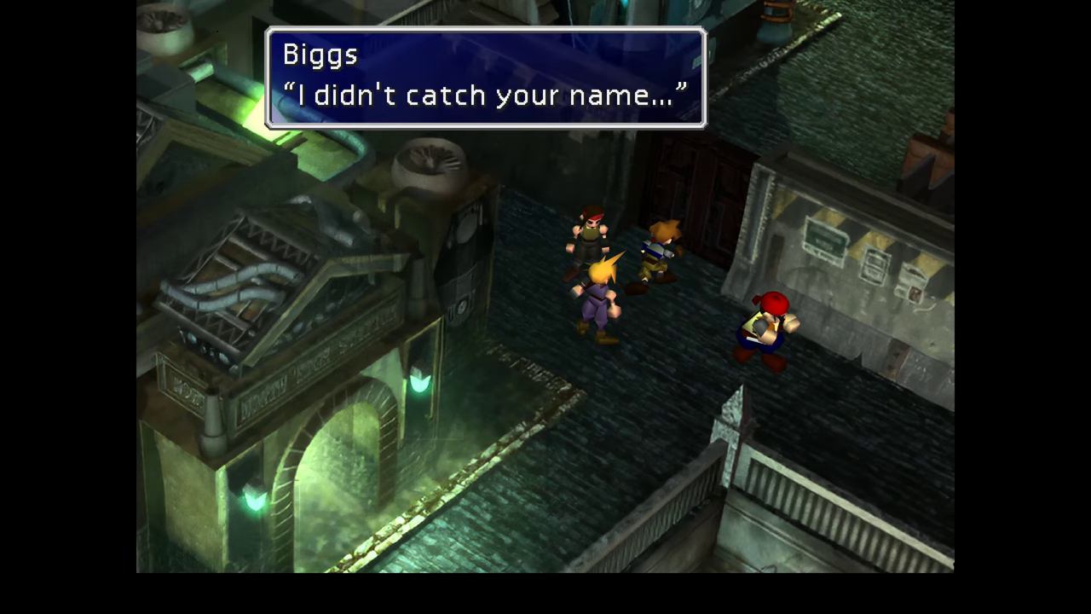
pyautogui.press('Return')
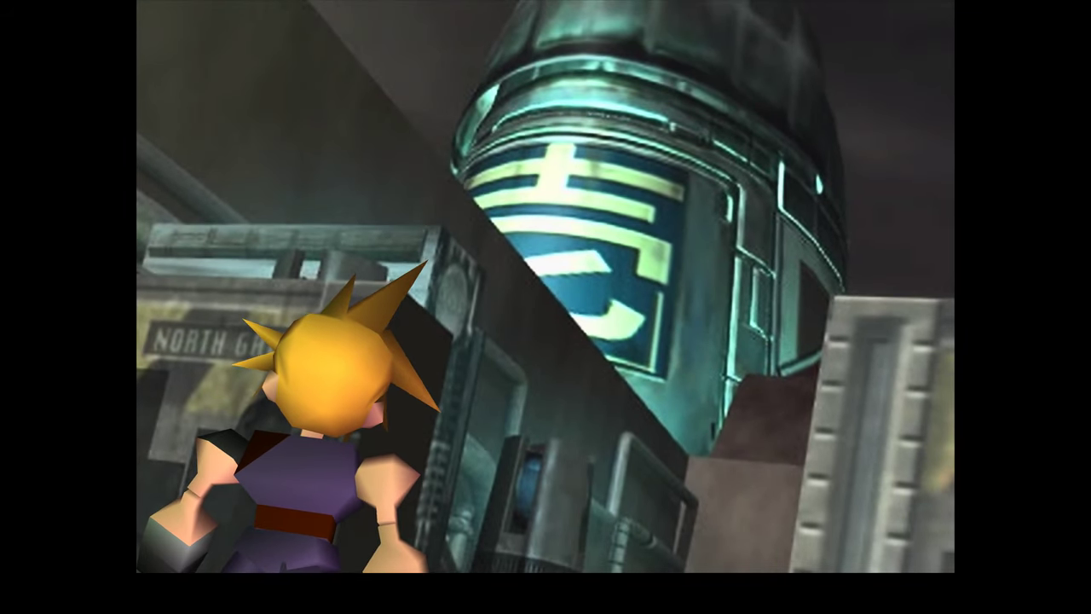
pyautogui.press('Up')
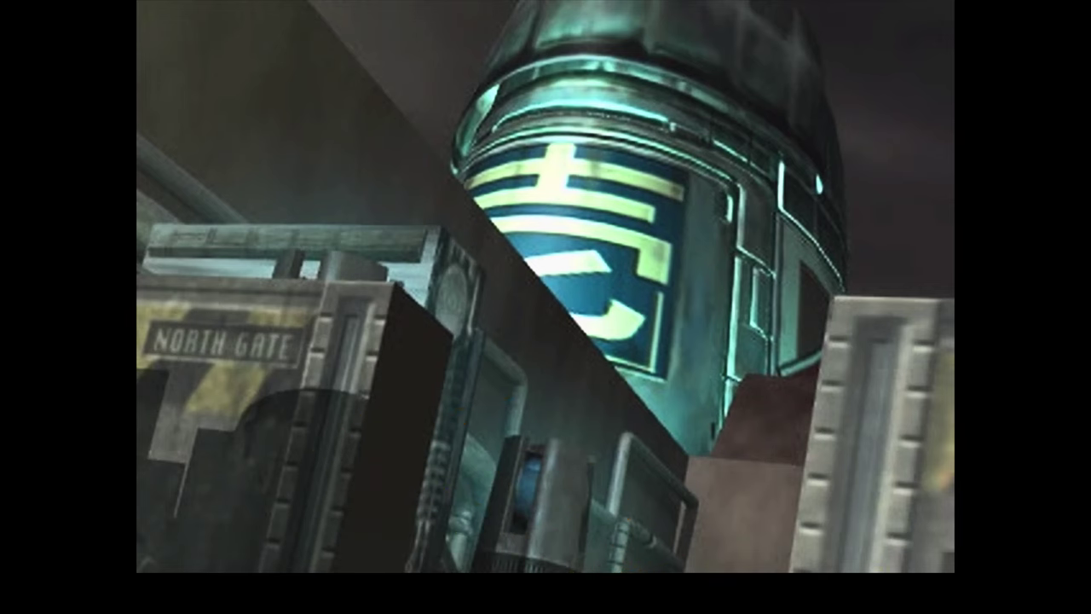
pyautogui.press('Up')
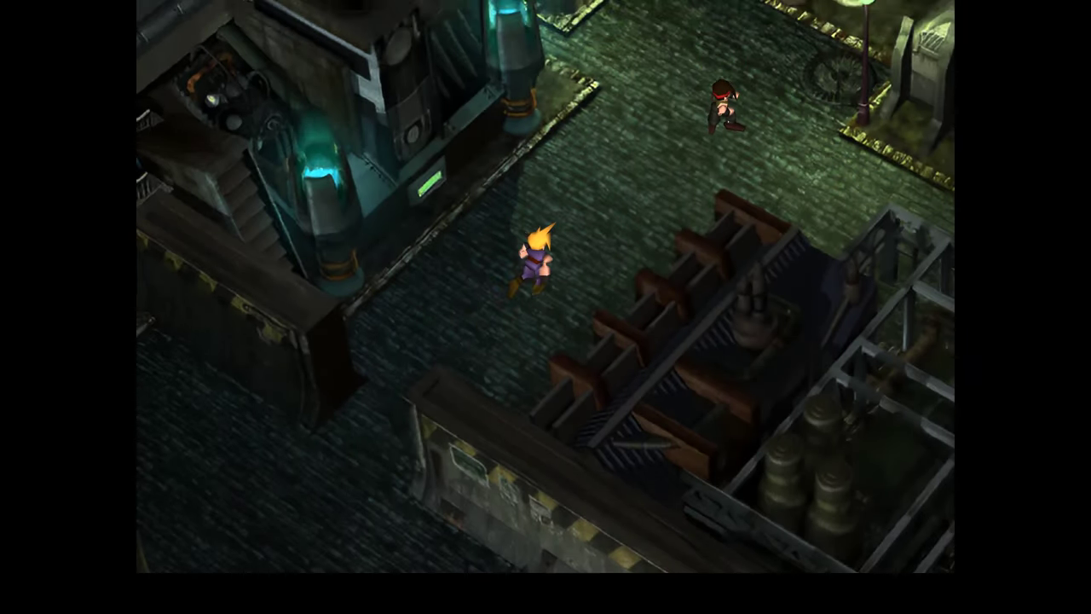
pyautogui.press('Up')
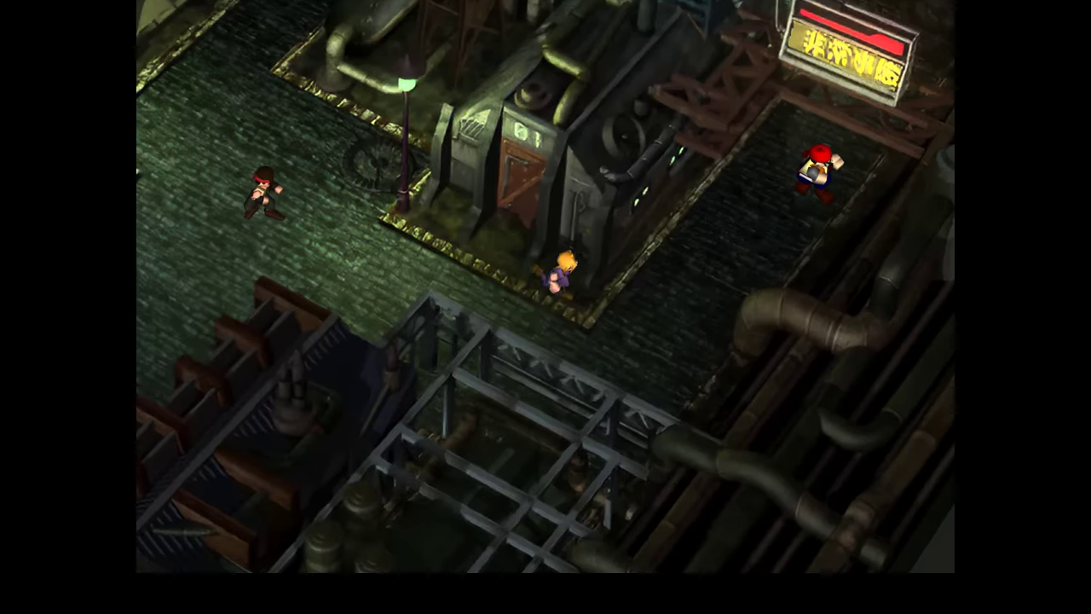
pyautogui.press('Up')
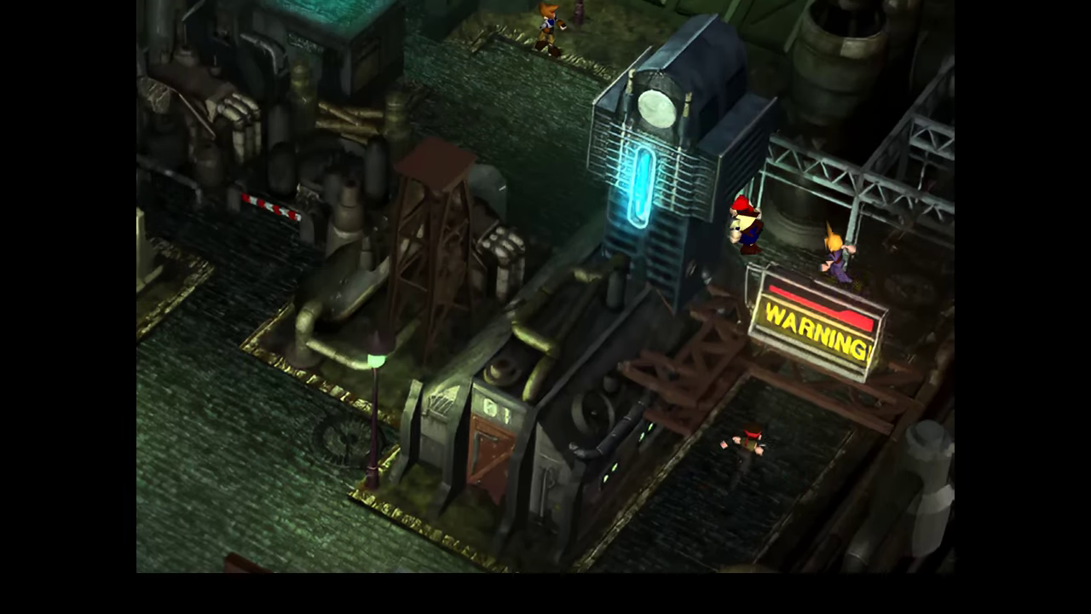
pyautogui.press('Up')
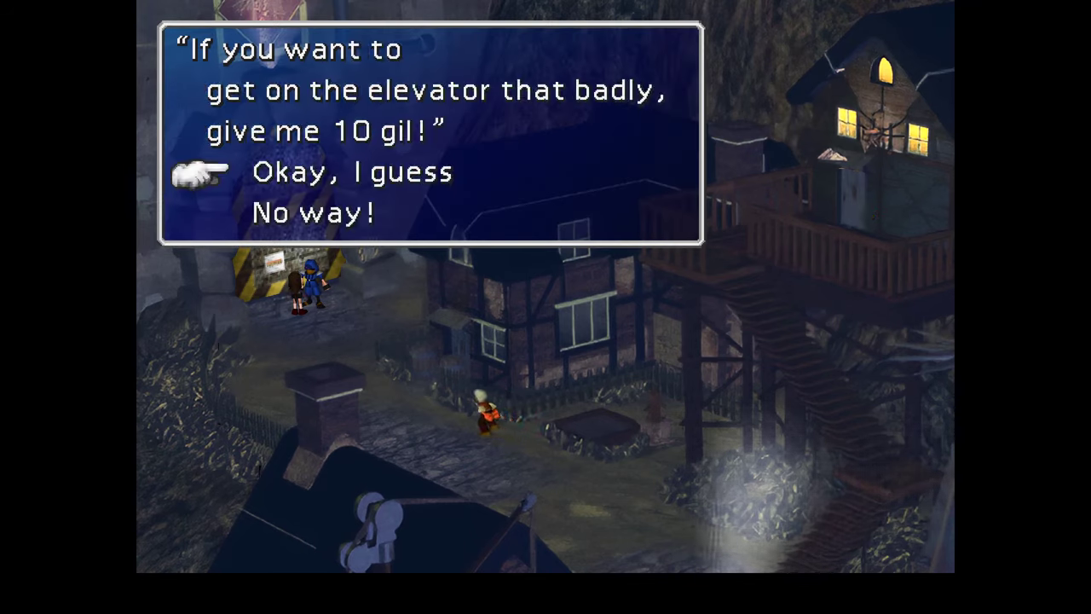
pyautogui.press('Return')
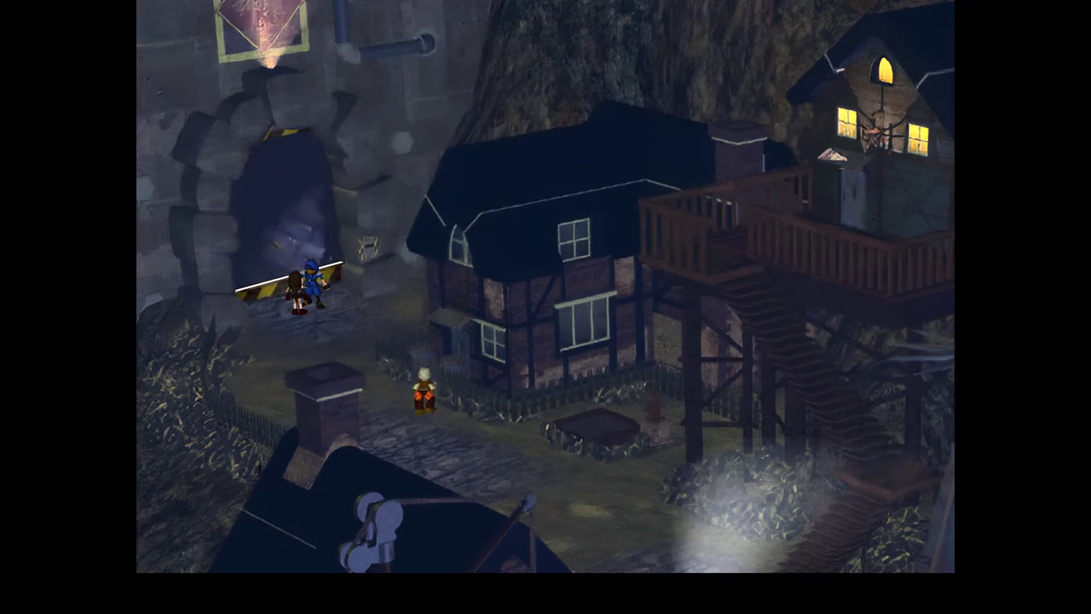
pyautogui.press('Return')
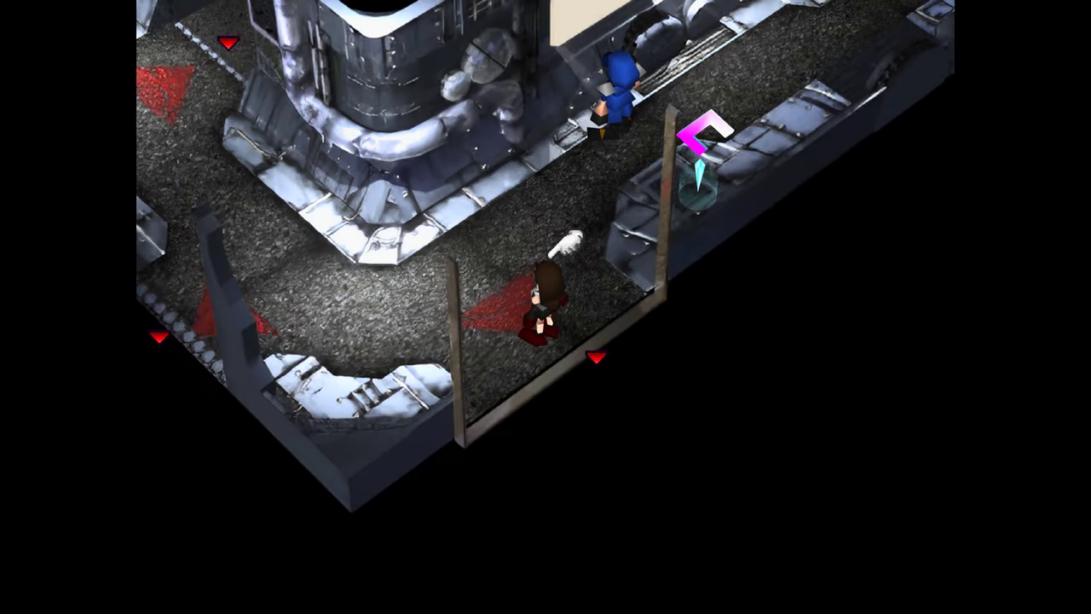
pyautogui.press('Up')
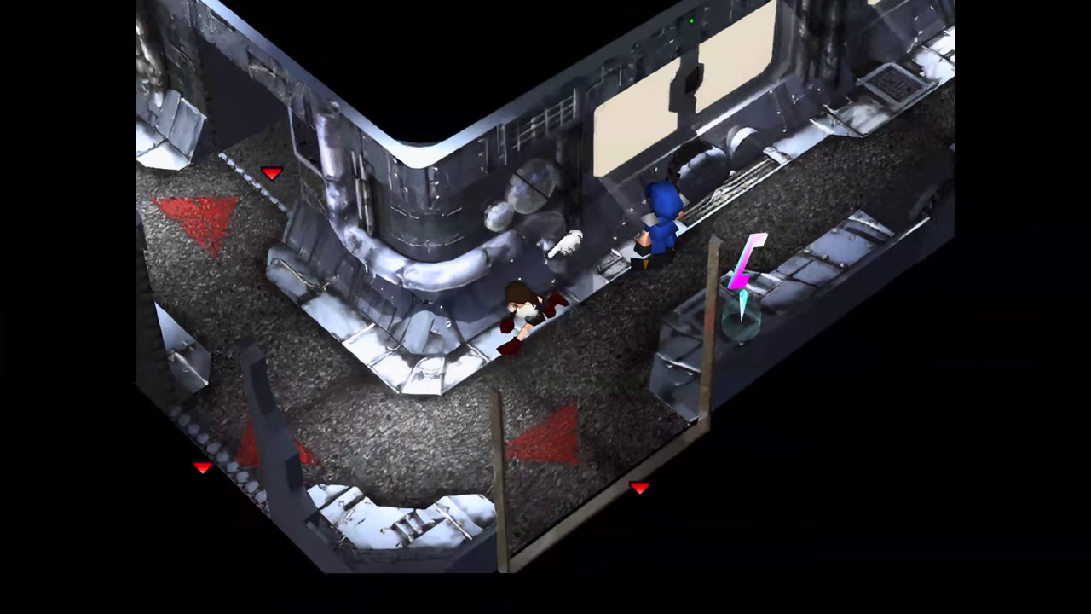
pyautogui.press('Left')
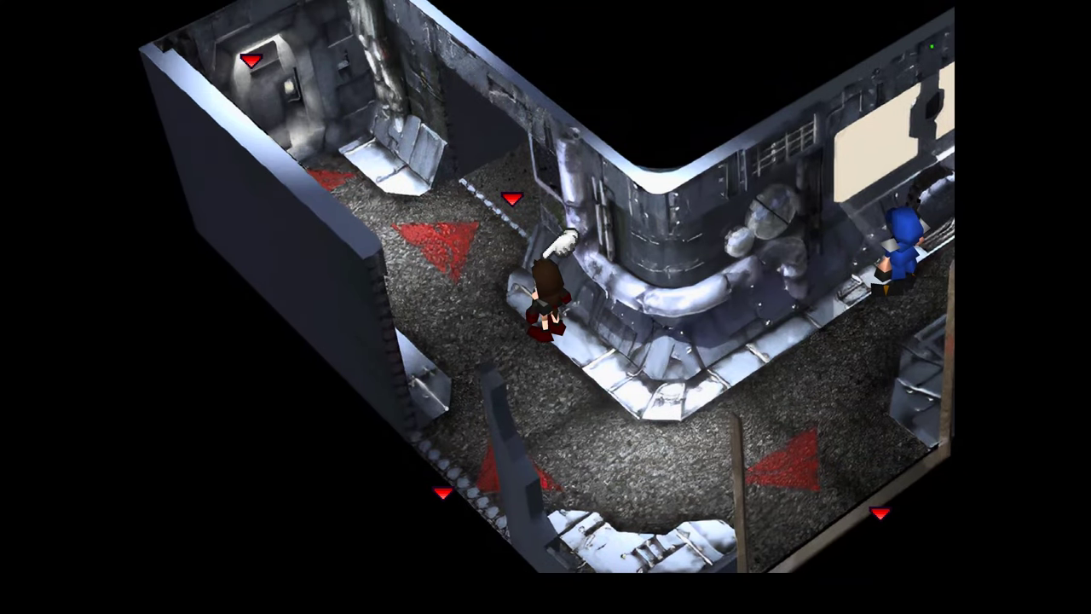
pyautogui.press('Down')
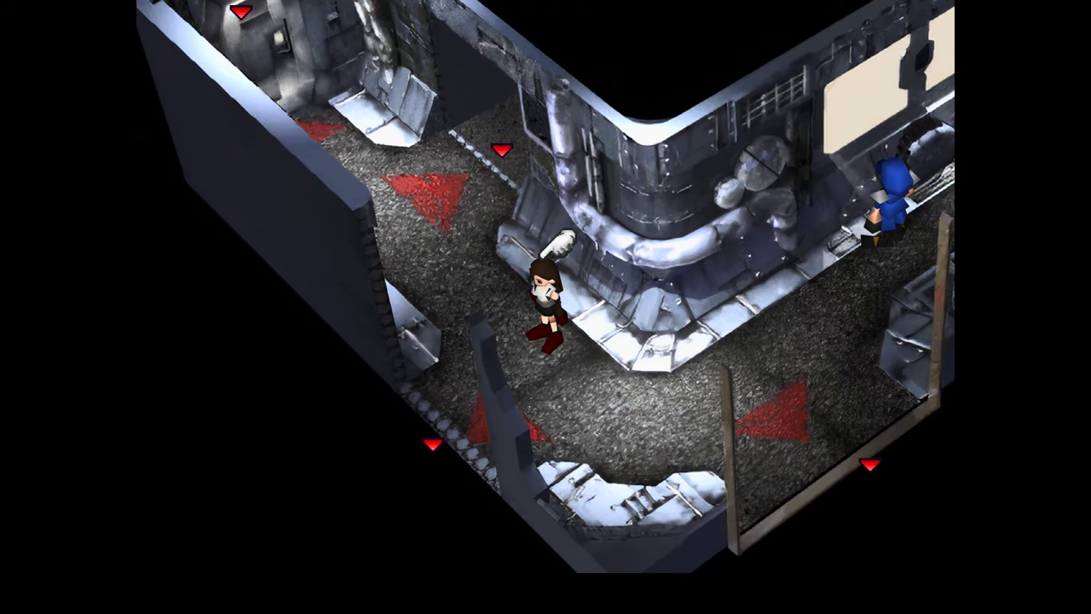
pyautogui.press('Down')
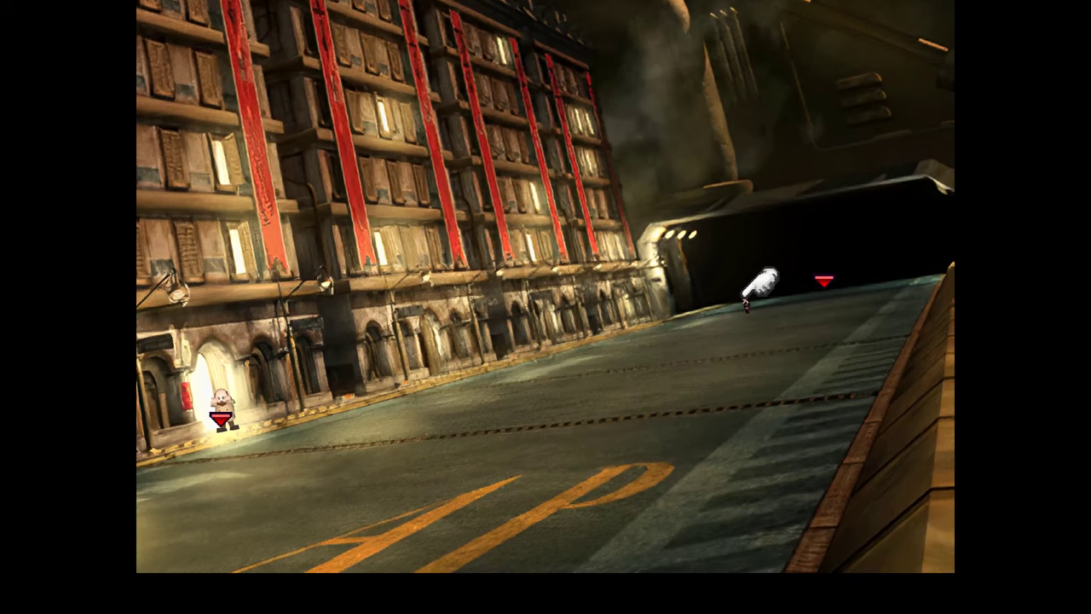
pyautogui.press('Left')
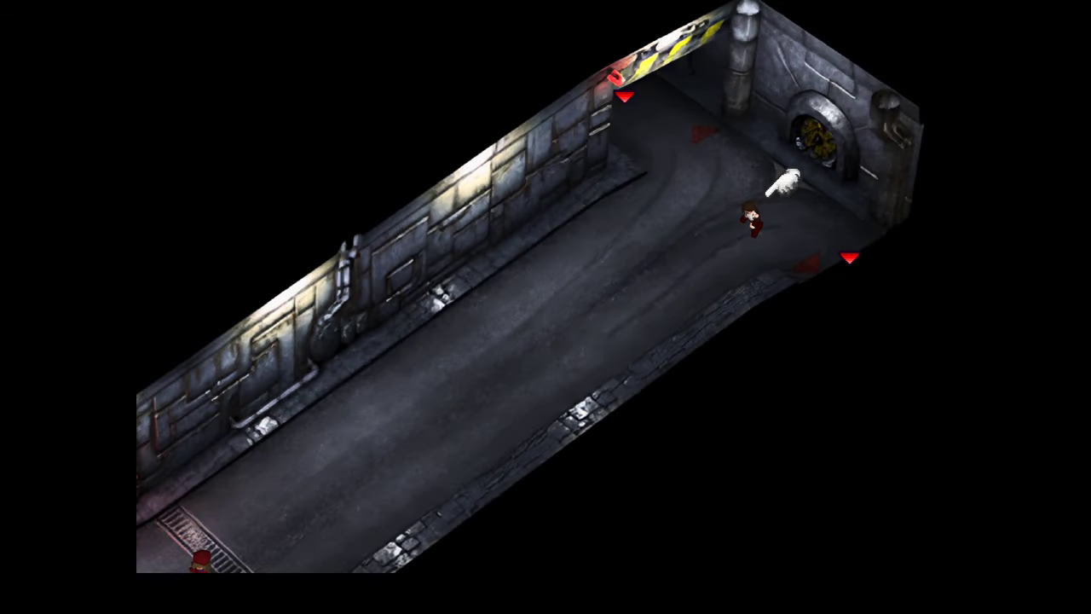
pyautogui.press('Left')
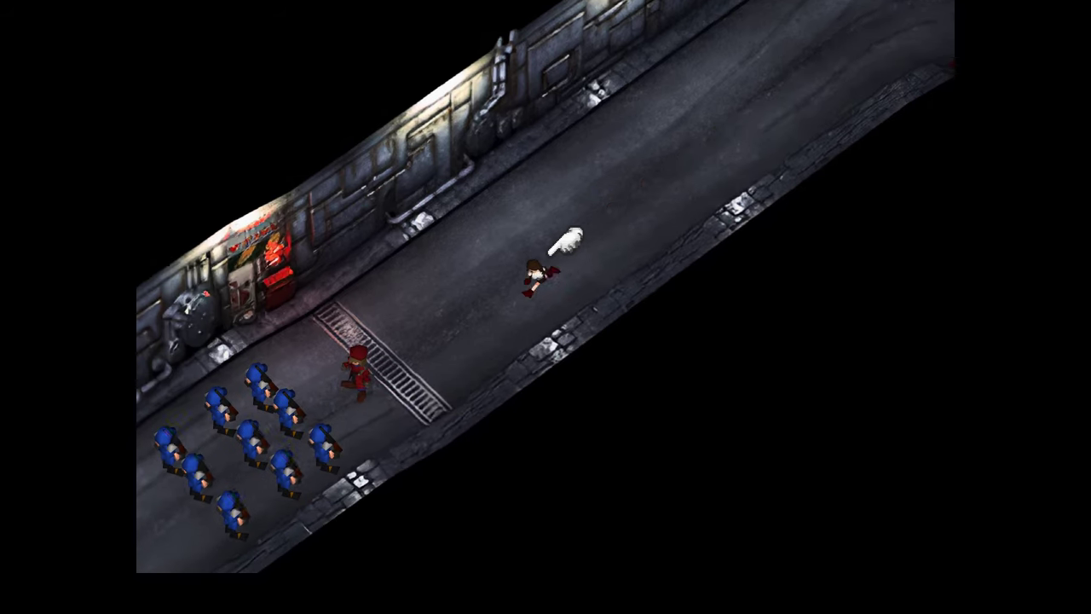
pyautogui.press('Left')
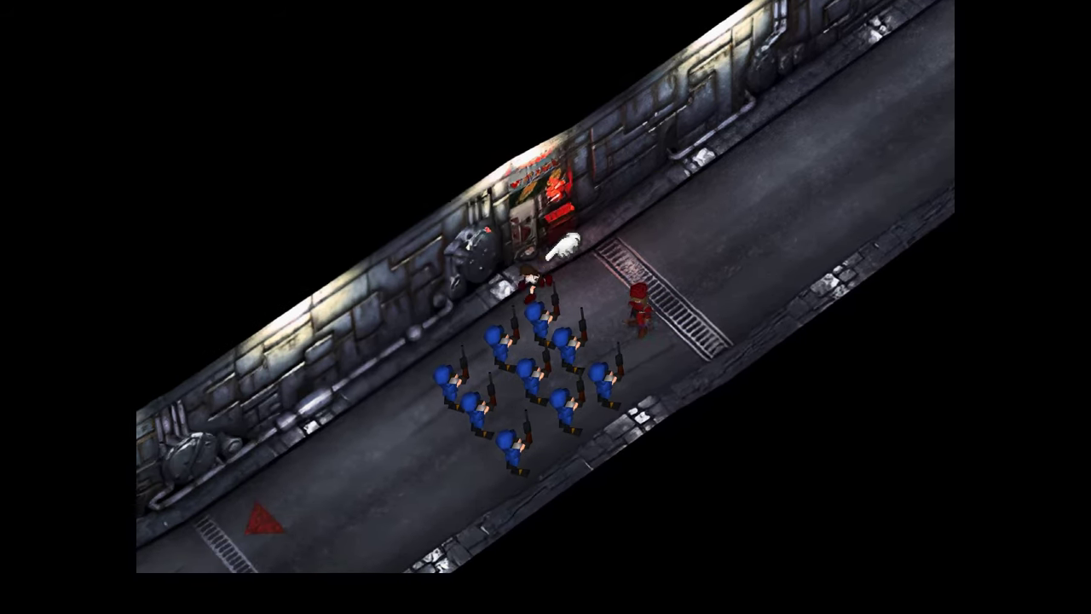
pyautogui.press('Left')
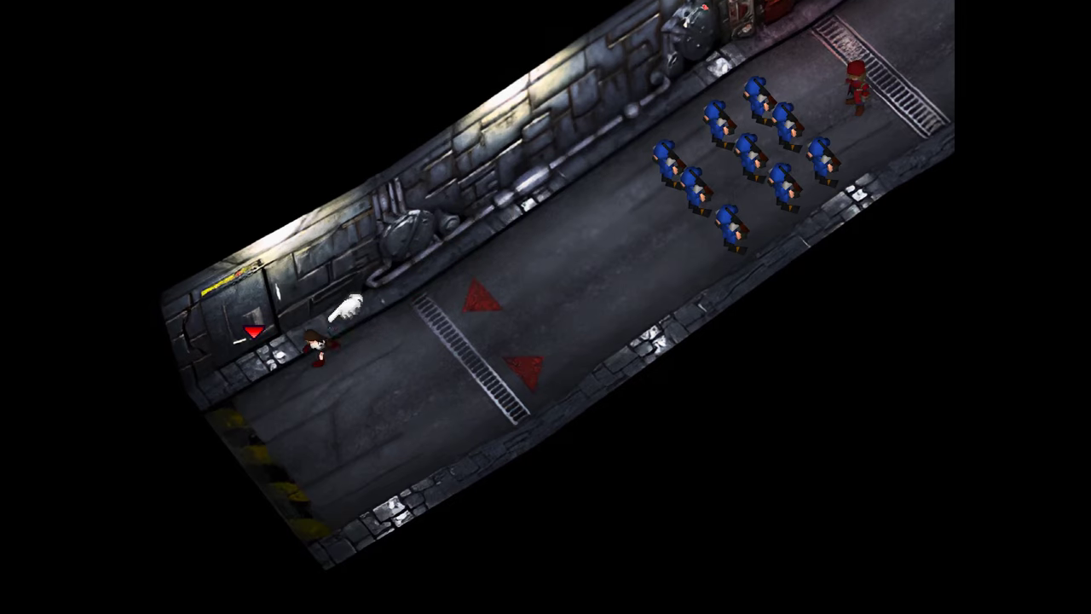
pyautogui.press('Left')
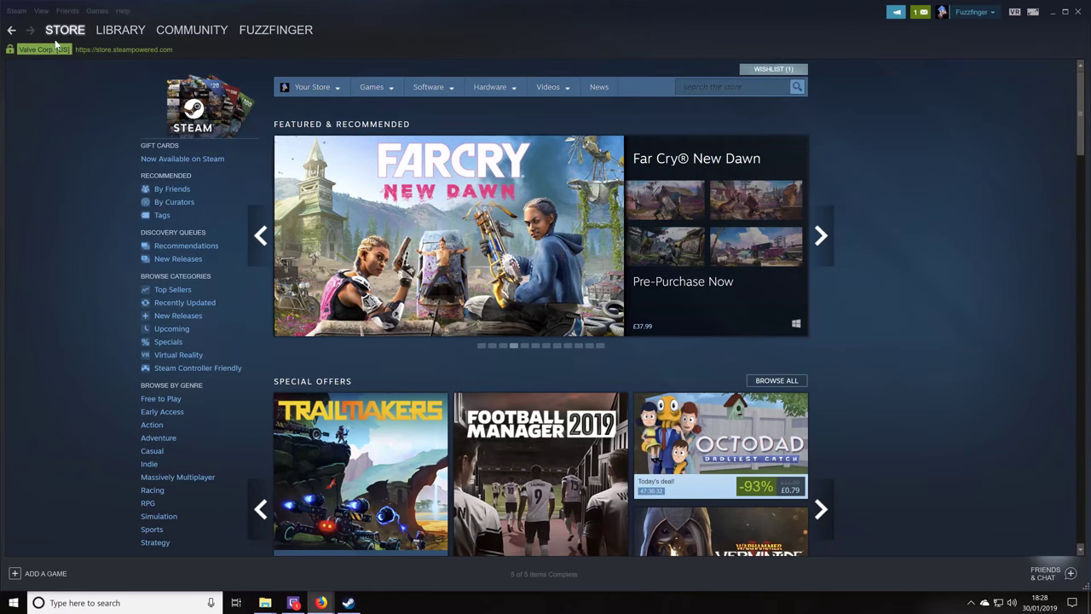
# Open the Steam library folders manager from the Downloads section of the Steam client settings.
pyautogui.click(18, 11)
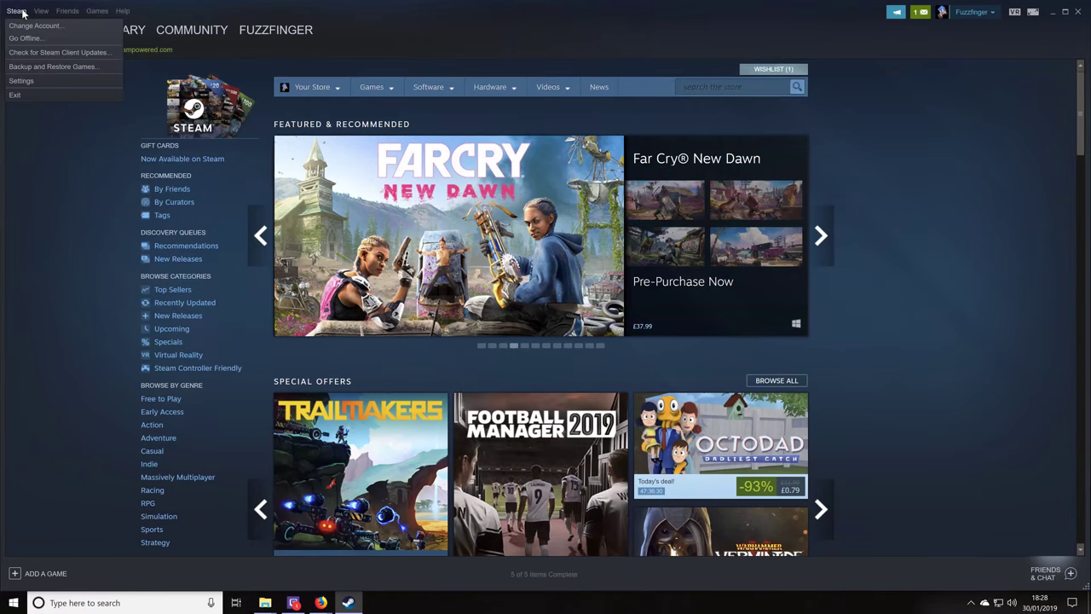
pyautogui.click(20, 81)
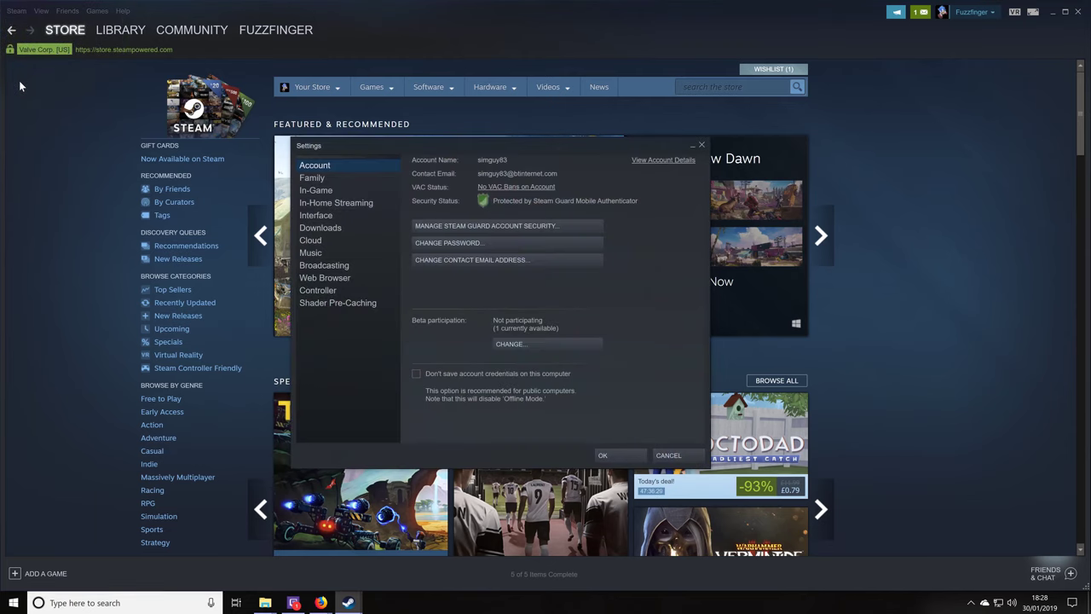
pyautogui.click(329, 230)
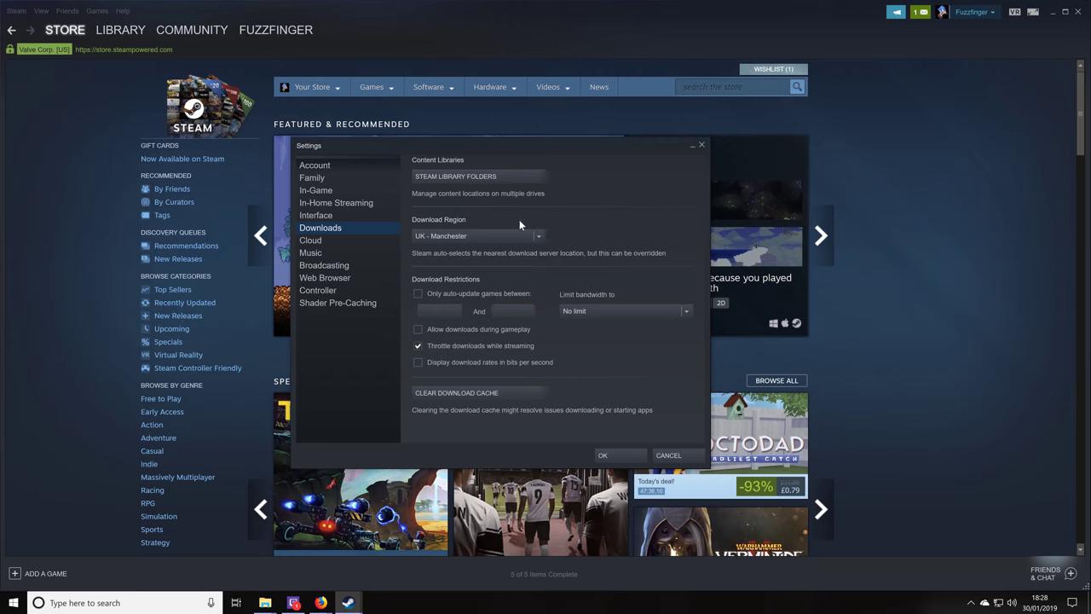
pyautogui.click(492, 178)
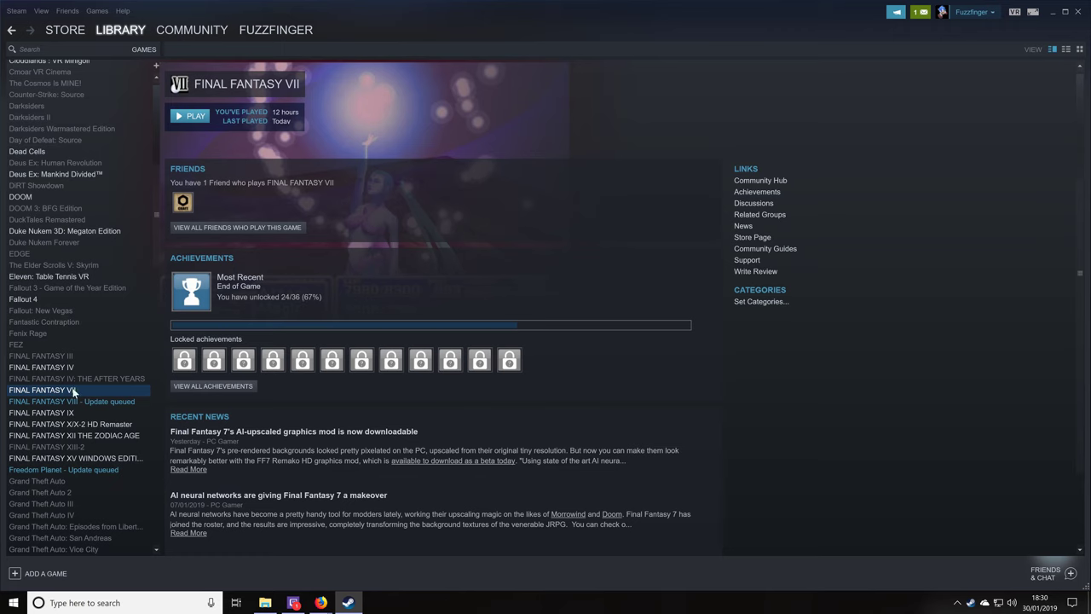
# Move the FINAL FANTASY VII install folder to the C:\SteamLibrary library folder through the game's local files properties.
pyautogui.rightClick(56, 391)
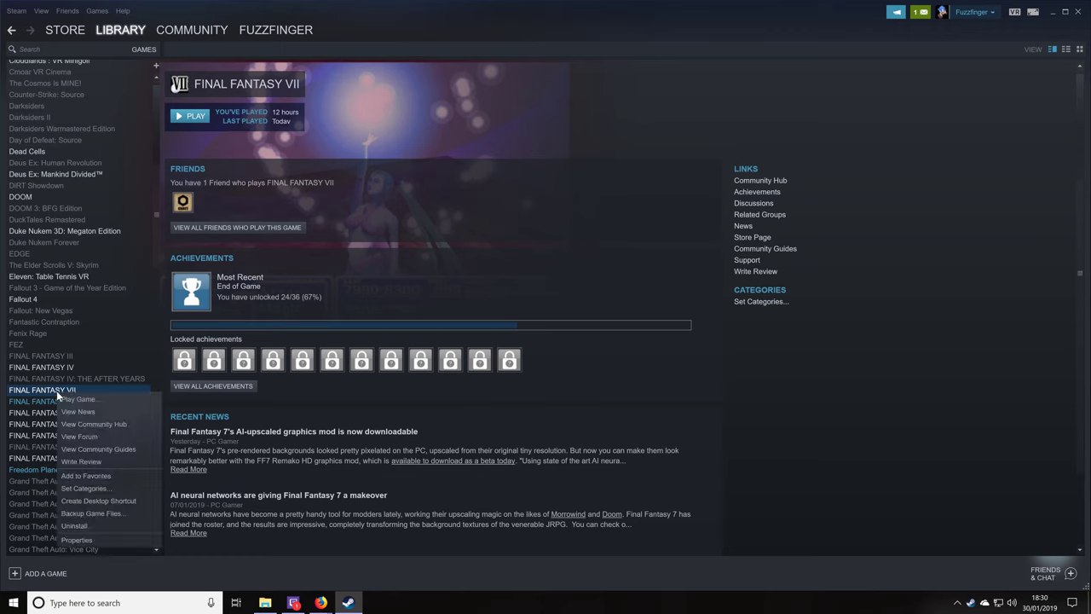
pyautogui.click(76, 541)
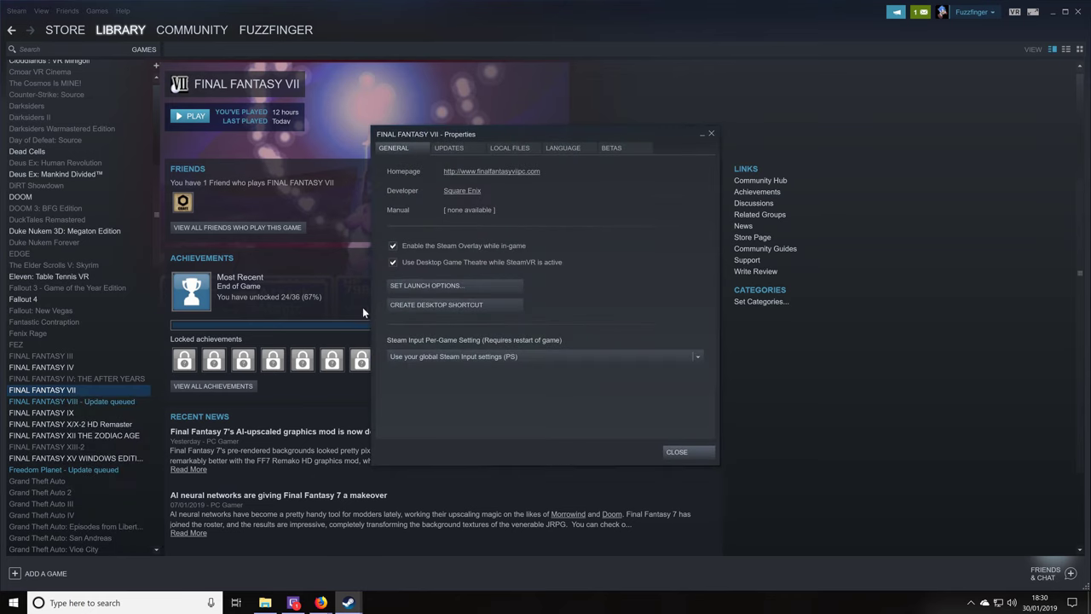
pyautogui.click(513, 147)
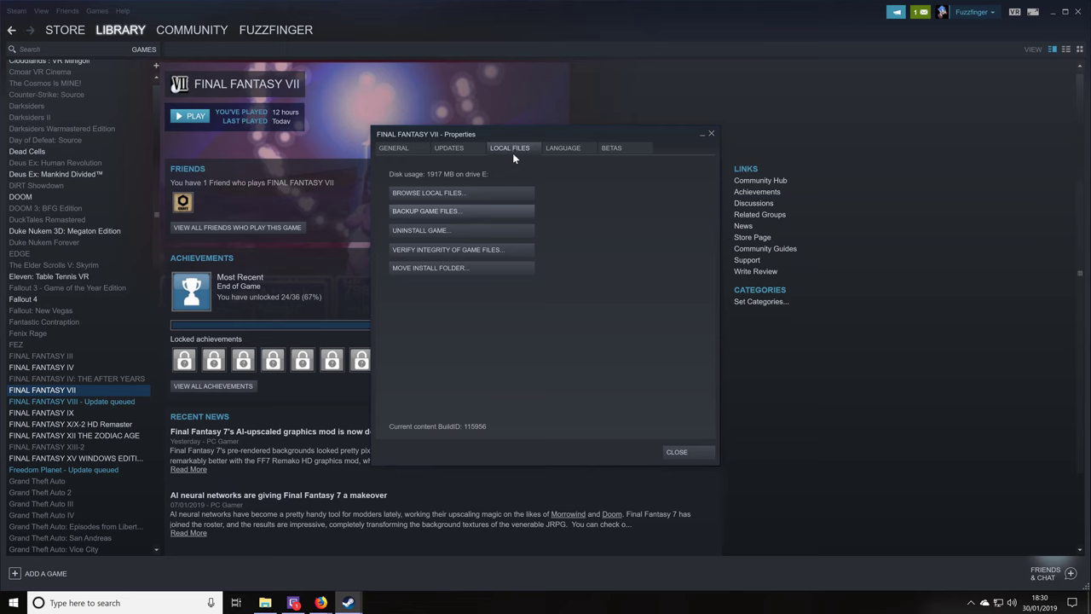
pyautogui.click(442, 269)
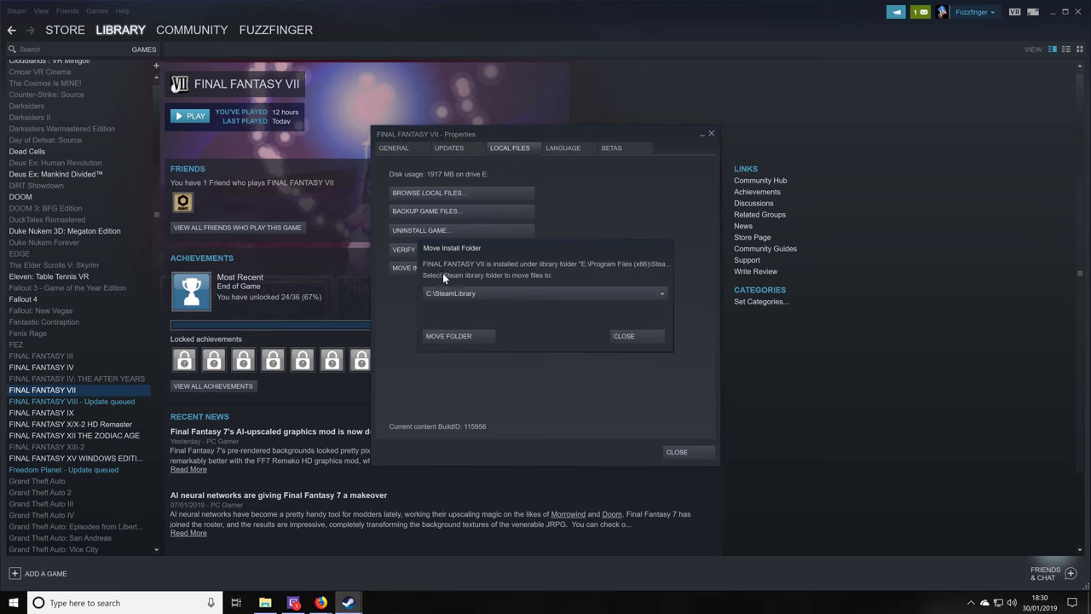
pyautogui.click(475, 336)
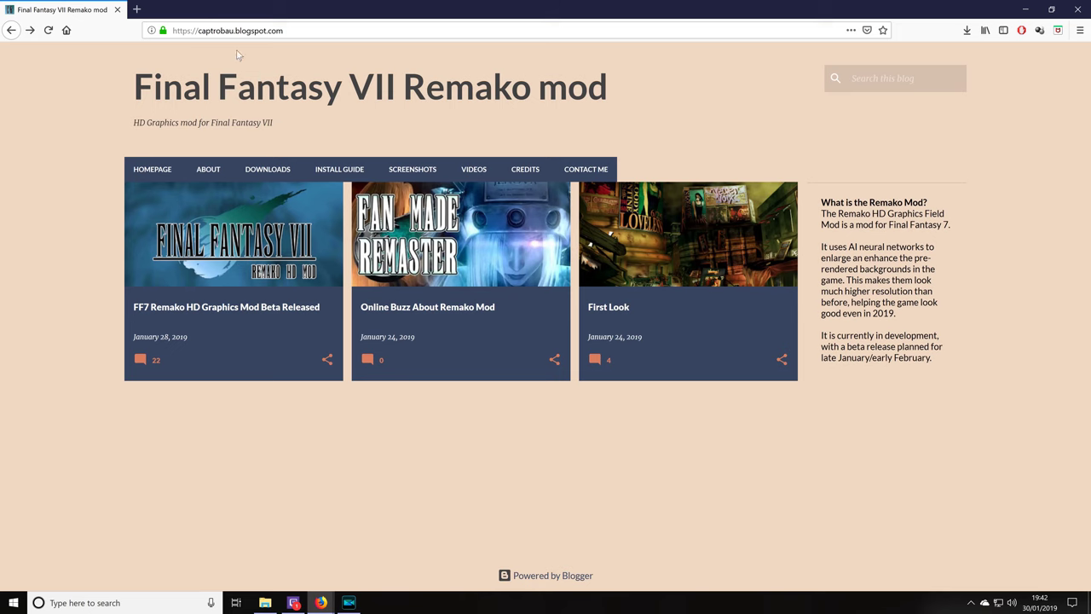
pyautogui.rightClick(324, 172)
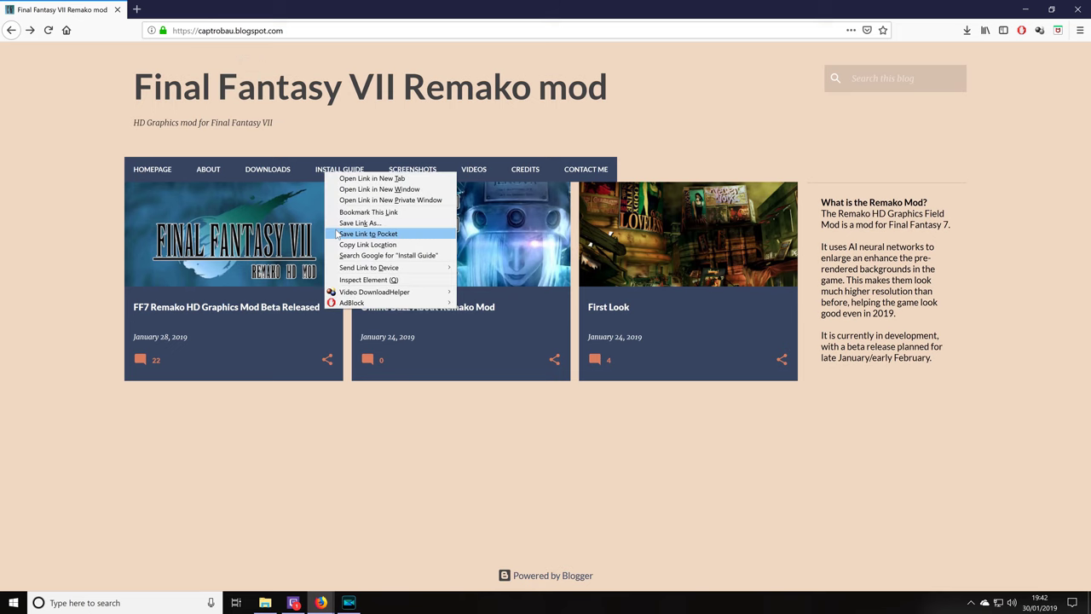
pyautogui.click(64, 221)
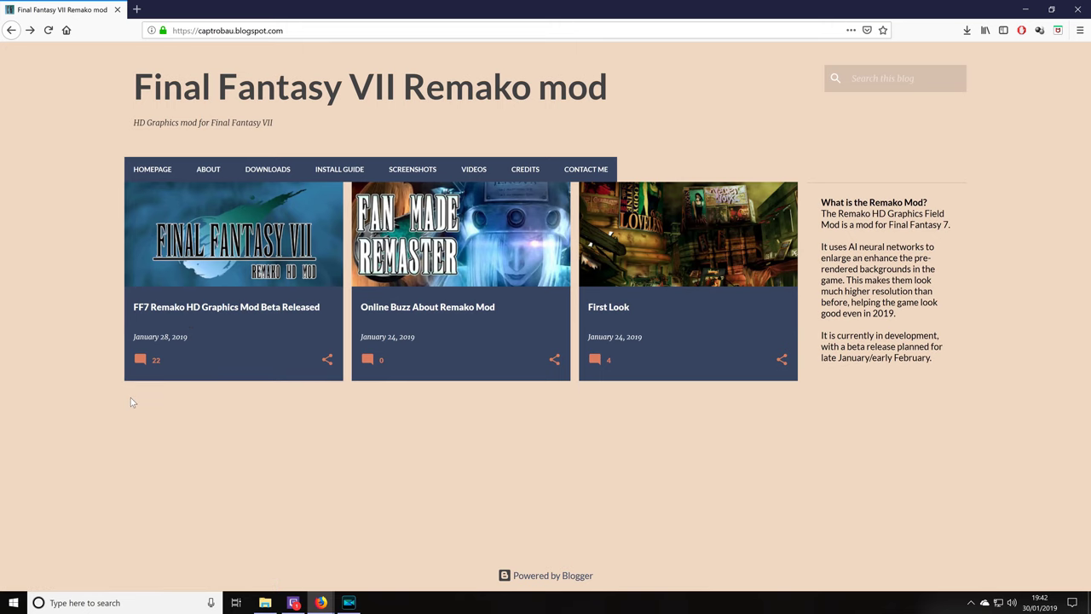
# Read the Remako HD Graphics Mod beta release post for its download link, and go through the linked install guide.
pyautogui.click(251, 264)
pyautogui.scroll(-3, 223, 291)
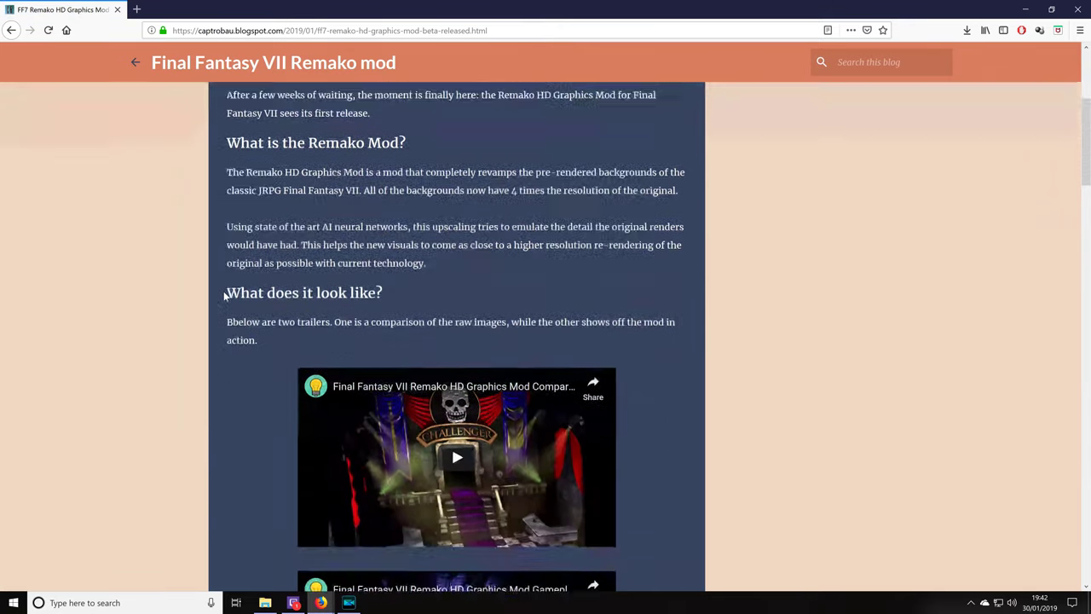
pyautogui.scroll(-7, 223, 291)
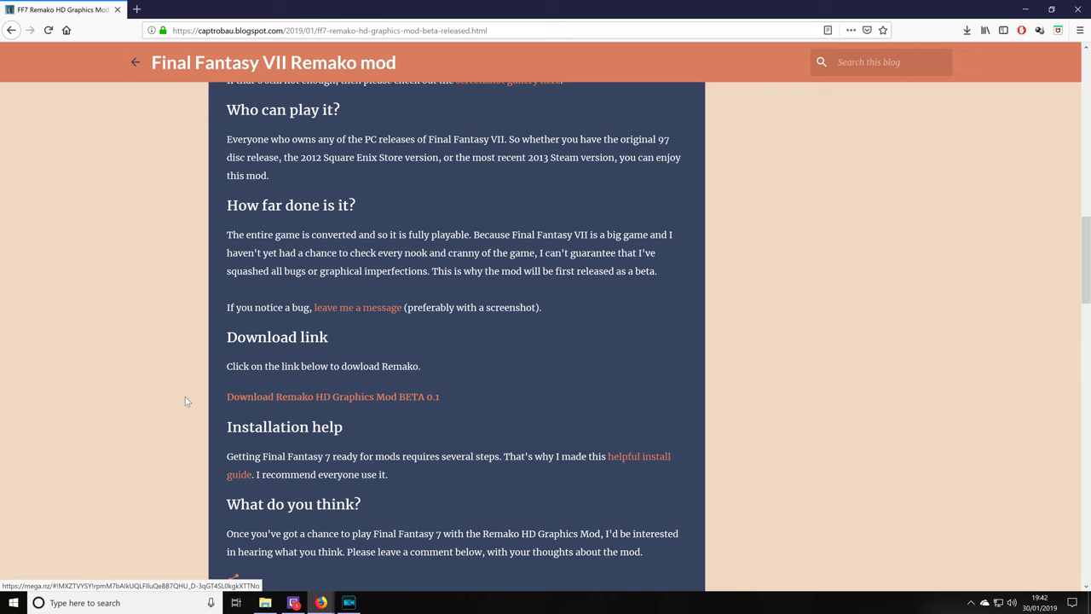
pyautogui.scroll(-3, 549, 384)
pyautogui.scroll(2, 673, 367)
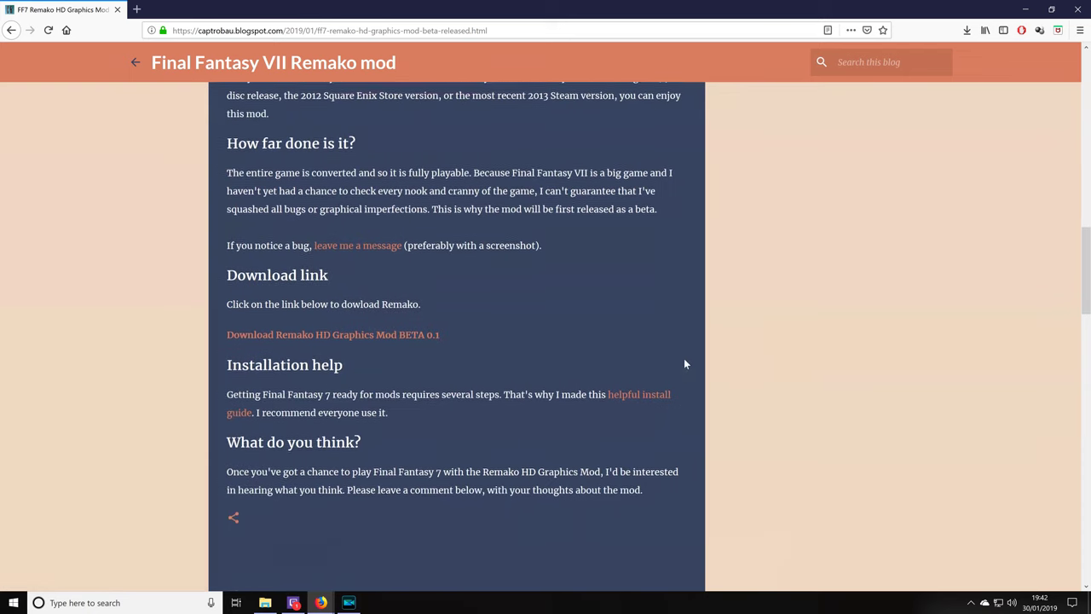
pyautogui.click(646, 396)
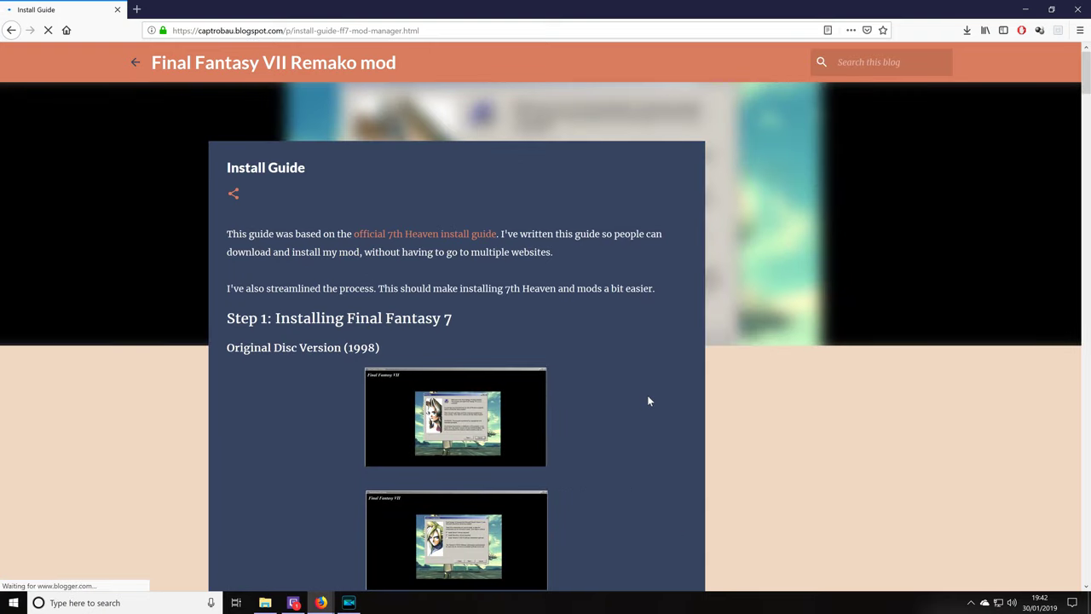
pyautogui.scroll(-3, 477, 394)
pyautogui.scroll(-10, 478, 394)
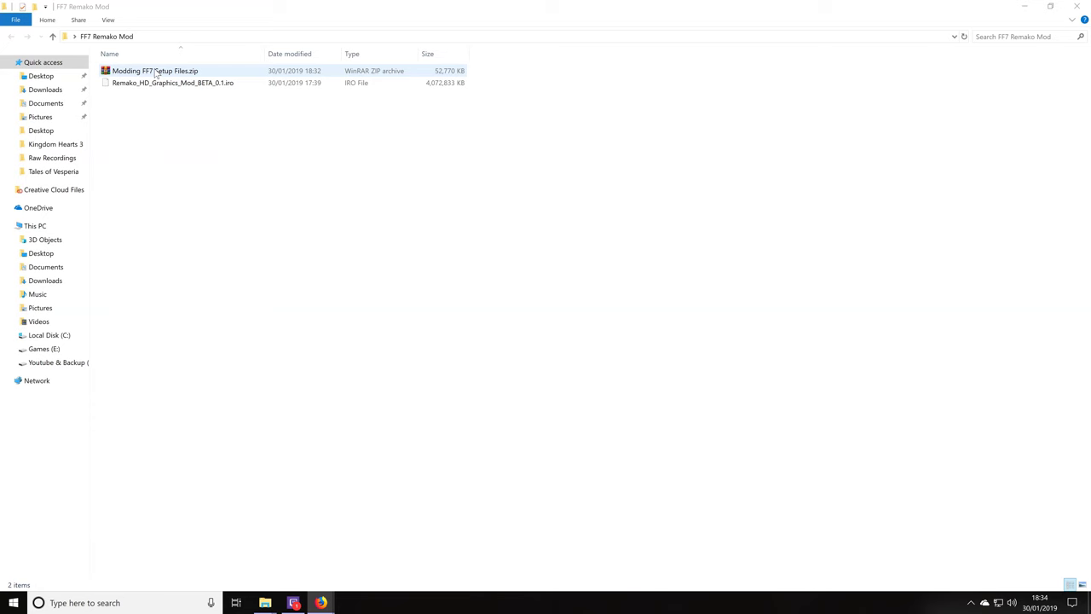
# Extract Modding FF7 Setup Files.zip into the FF7 Remako Mod folder and delete the archive.
pyautogui.click(137, 71)
pyautogui.rightClick(154, 70)
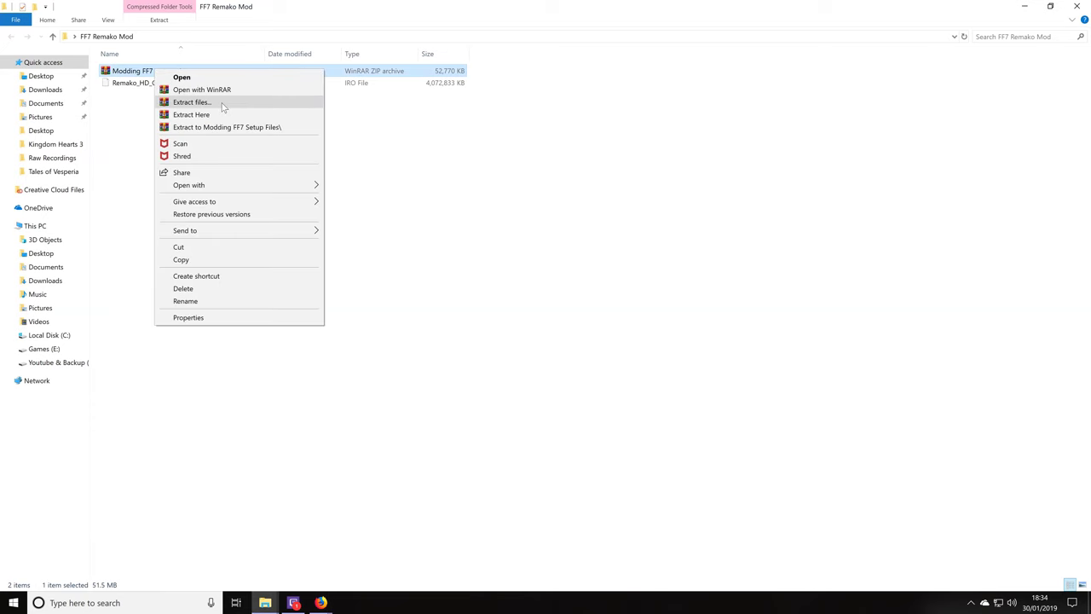
pyautogui.click(219, 114)
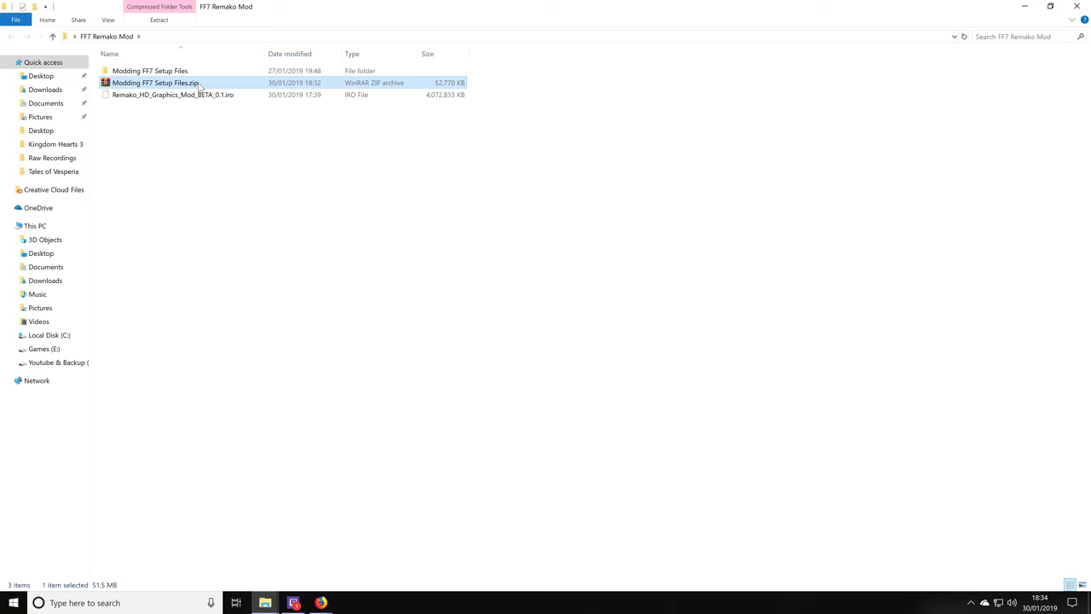
pyautogui.press('Delete')
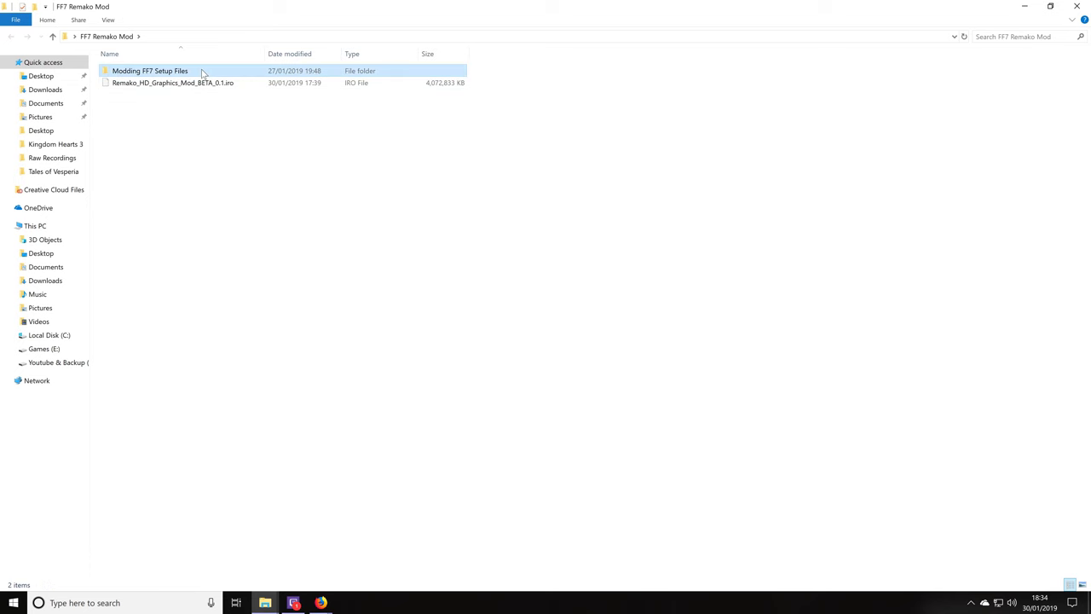
# Mount FF7DISC1.ISO from the Modding FF7 Setup Files folder and return to that folder.
pyautogui.doubleClick(203, 73)
pyautogui.click(162, 94)
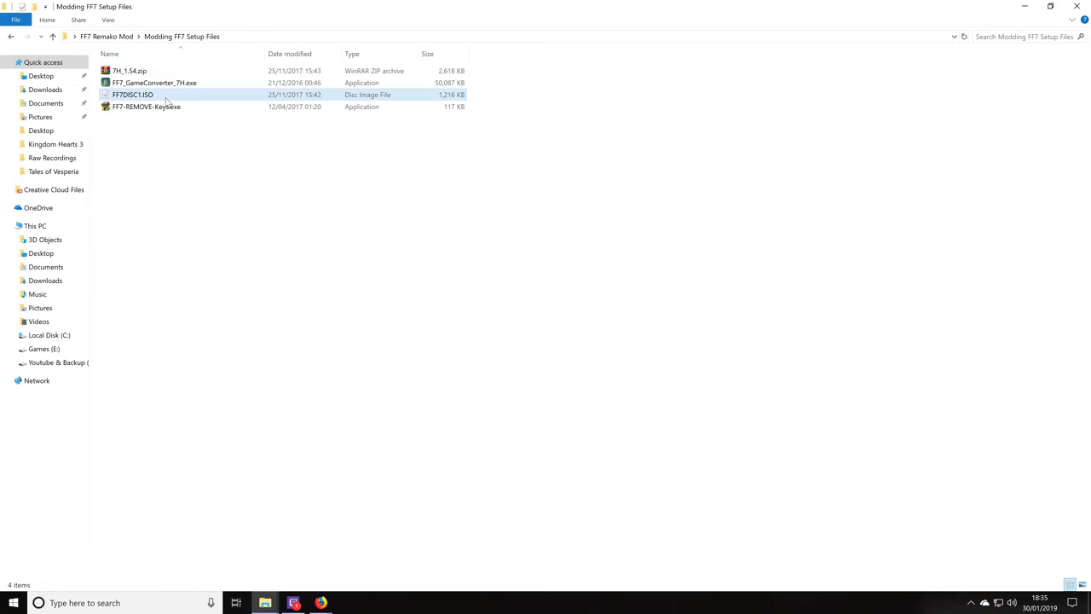
pyautogui.rightClick(166, 97)
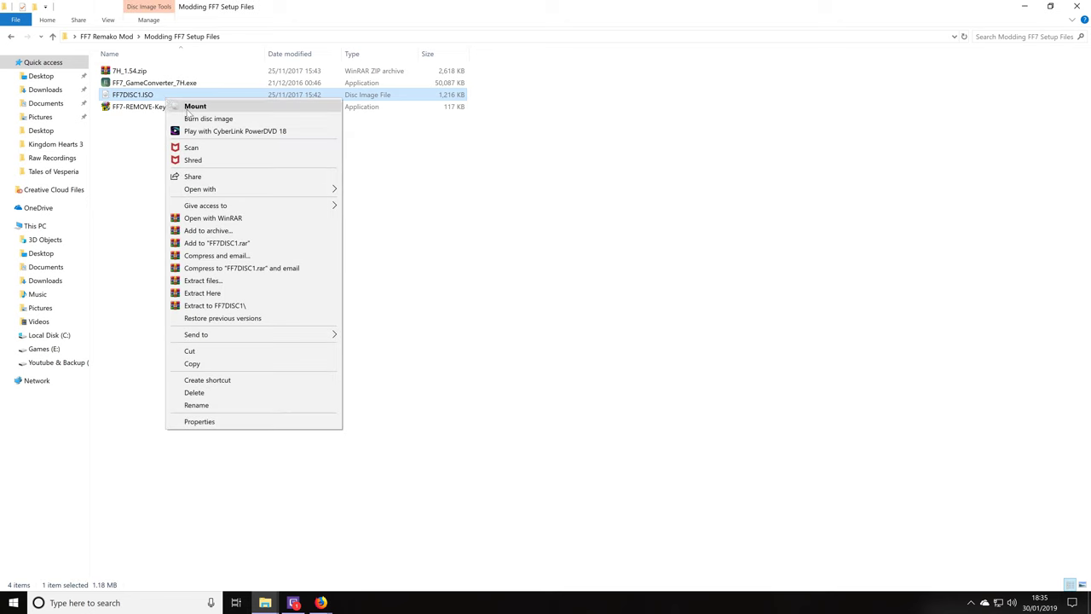
pyautogui.click(189, 109)
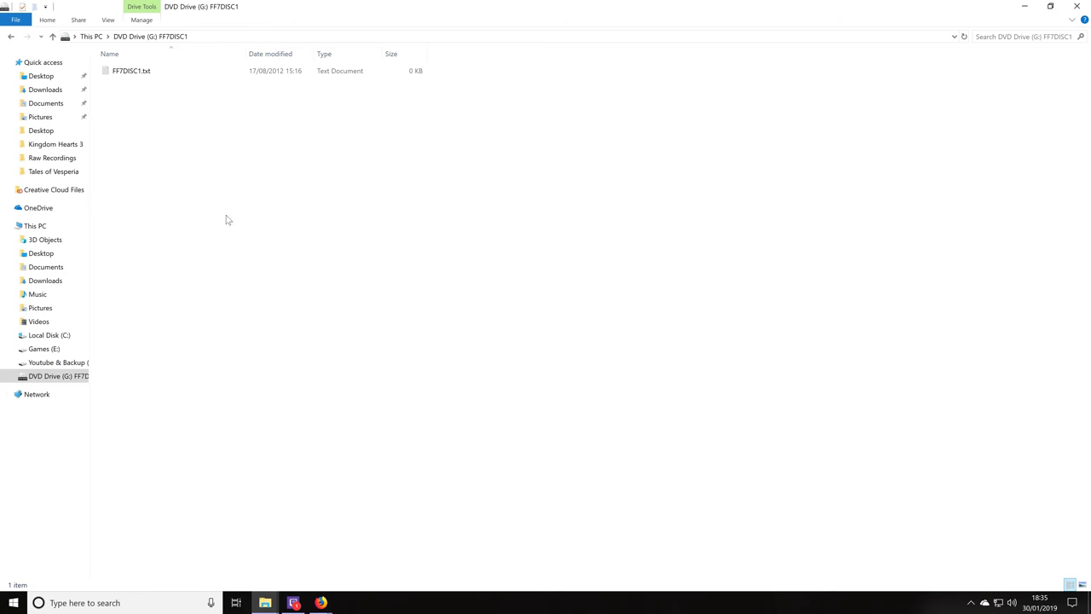
pyautogui.hotkey('alt', 'Left')
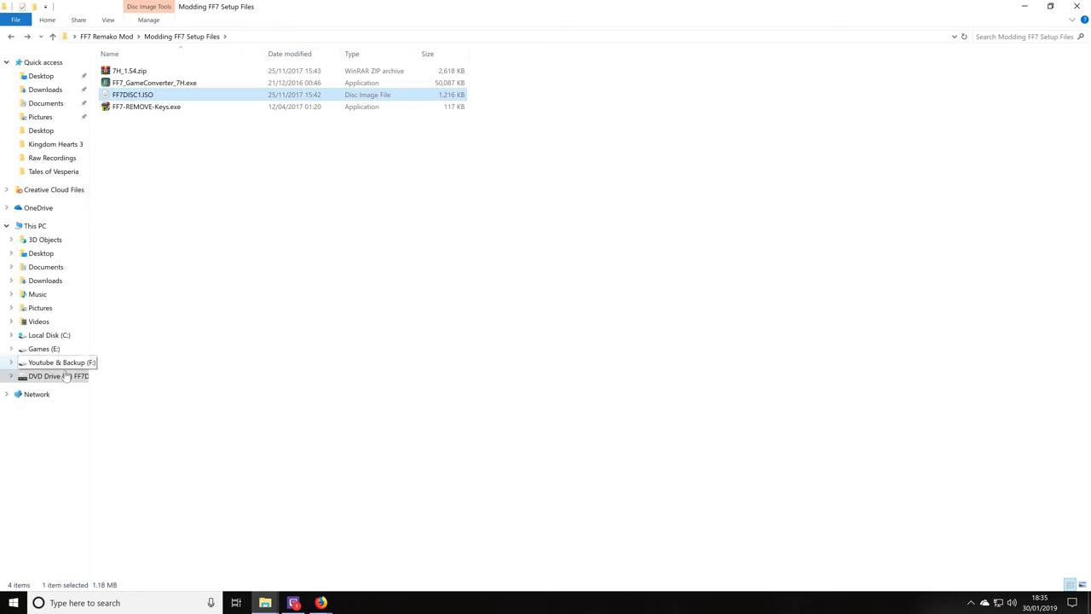
# Launch FF7_GameConverter_7H.exe and open C:\SteamLibrary\steamapps\common\FINAL FANTASY VII in a separate Explorer window.
pyautogui.click(174, 87)
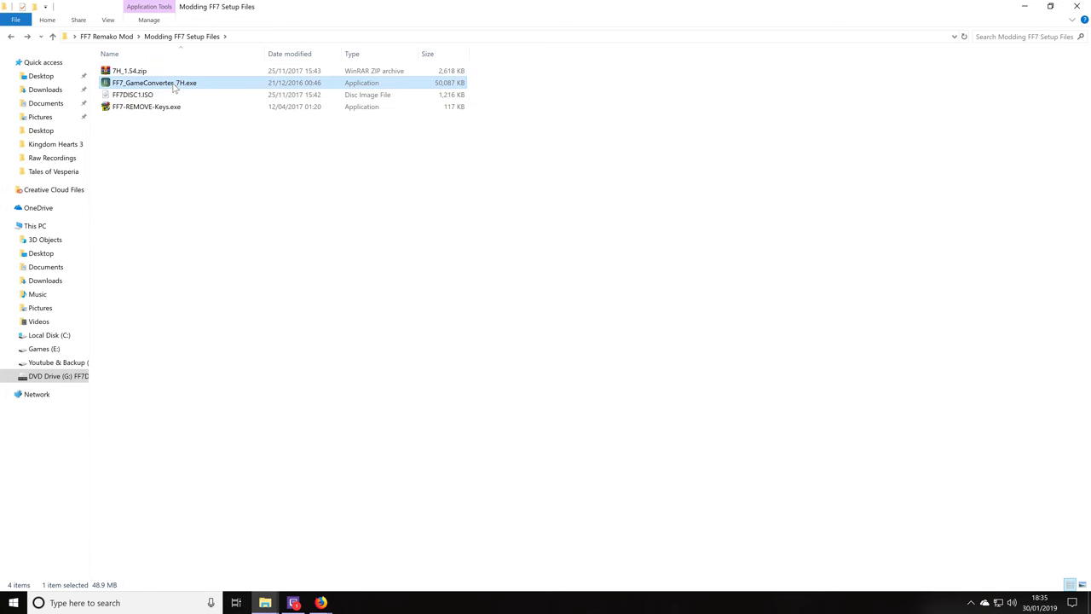
pyautogui.rightClick(175, 86)
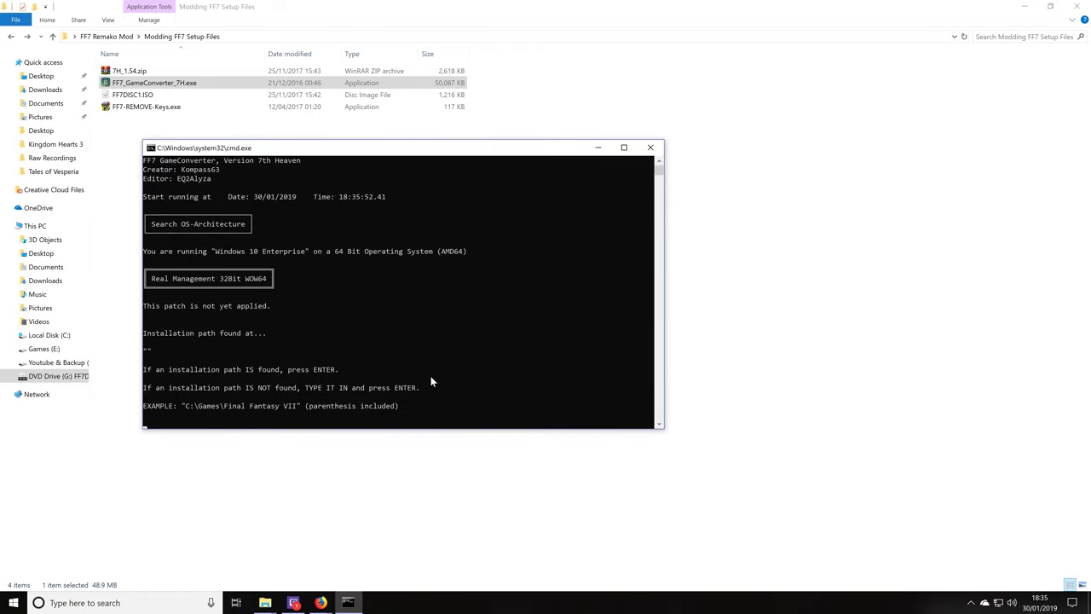
pyautogui.rightClick(64, 339)
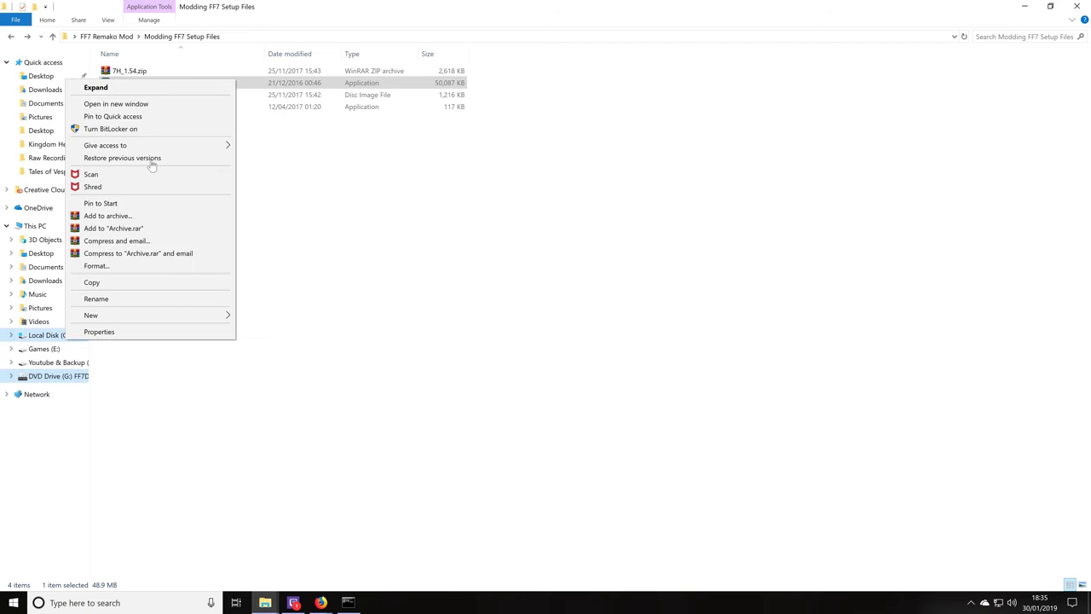
pyautogui.click(161, 102)
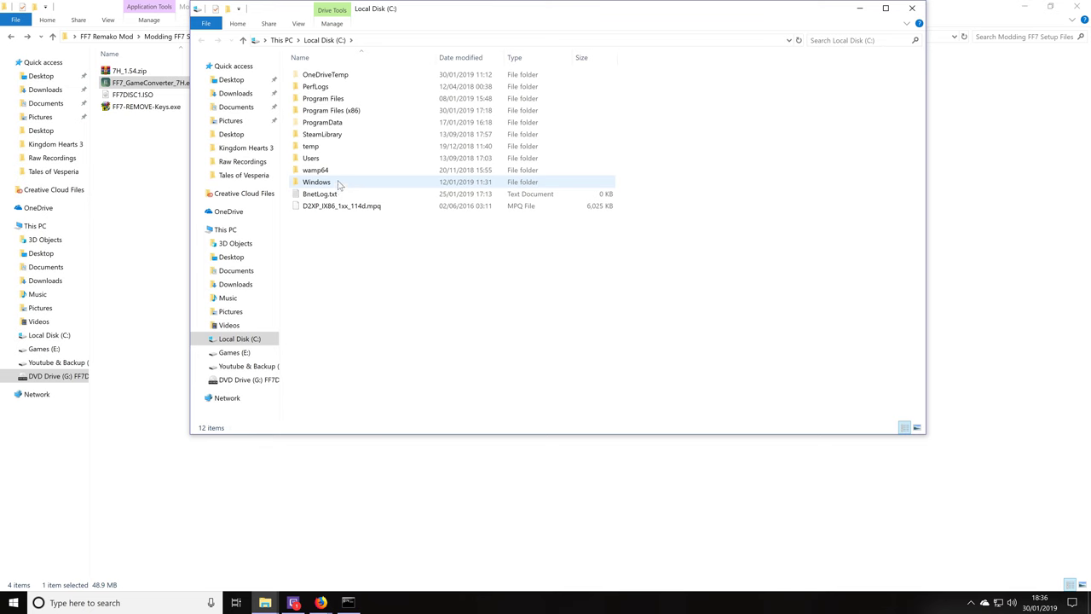
pyautogui.doubleClick(356, 136)
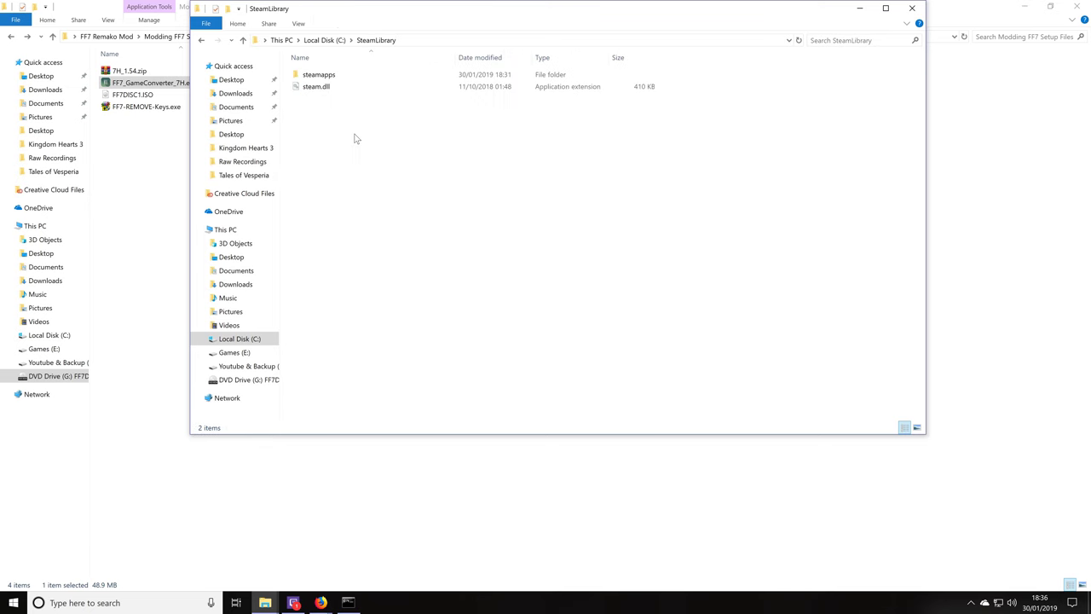
pyautogui.doubleClick(341, 76)
pyautogui.doubleClick(317, 75)
pyautogui.doubleClick(364, 87)
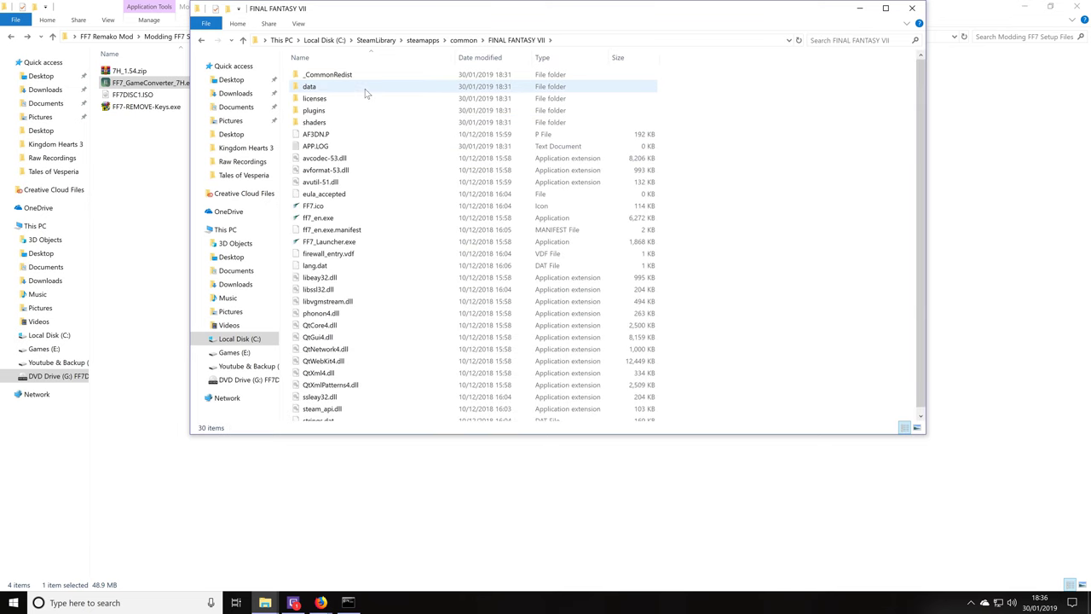
# Copy the game folder's path and submit C:\SteamLibrary\steamapps\common\FINAL FANTASY VII as the converter's installation path.
pyautogui.hotkey('alt', 'd')
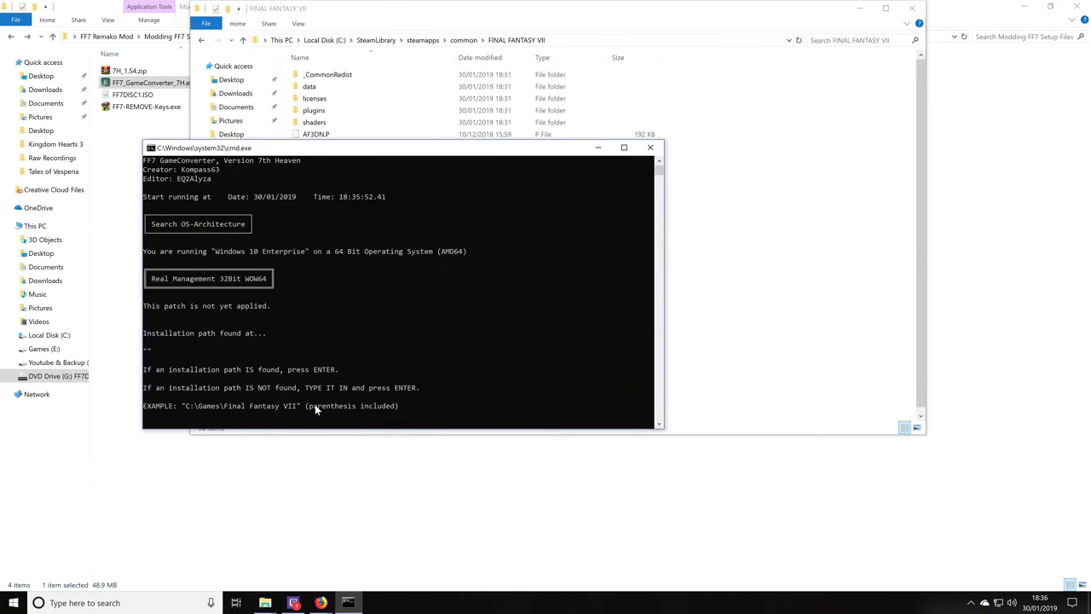
pyautogui.rightClick(315, 404)
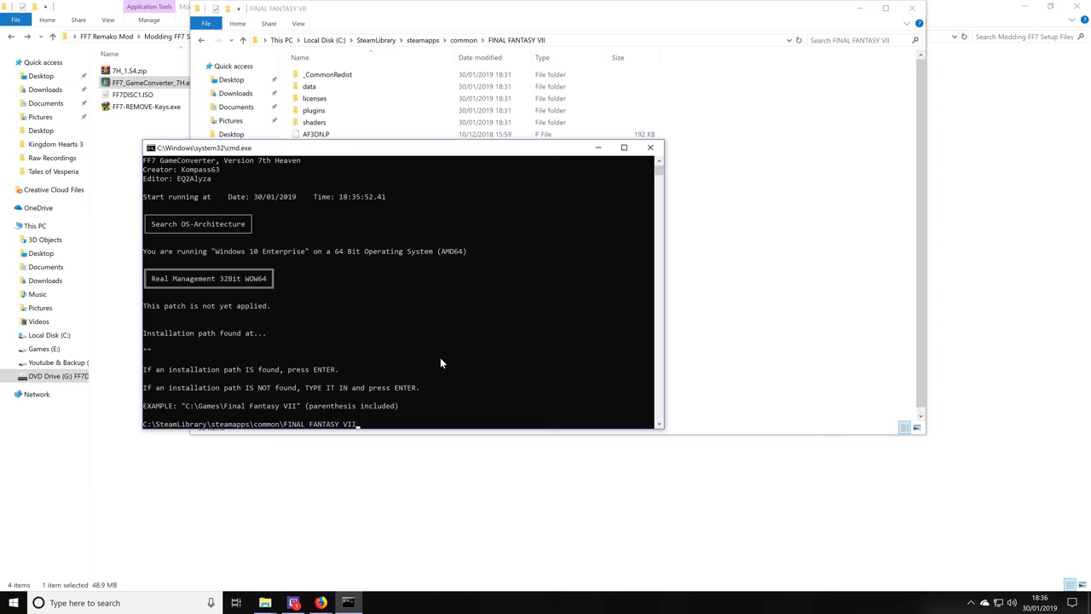
pyautogui.press('Return')
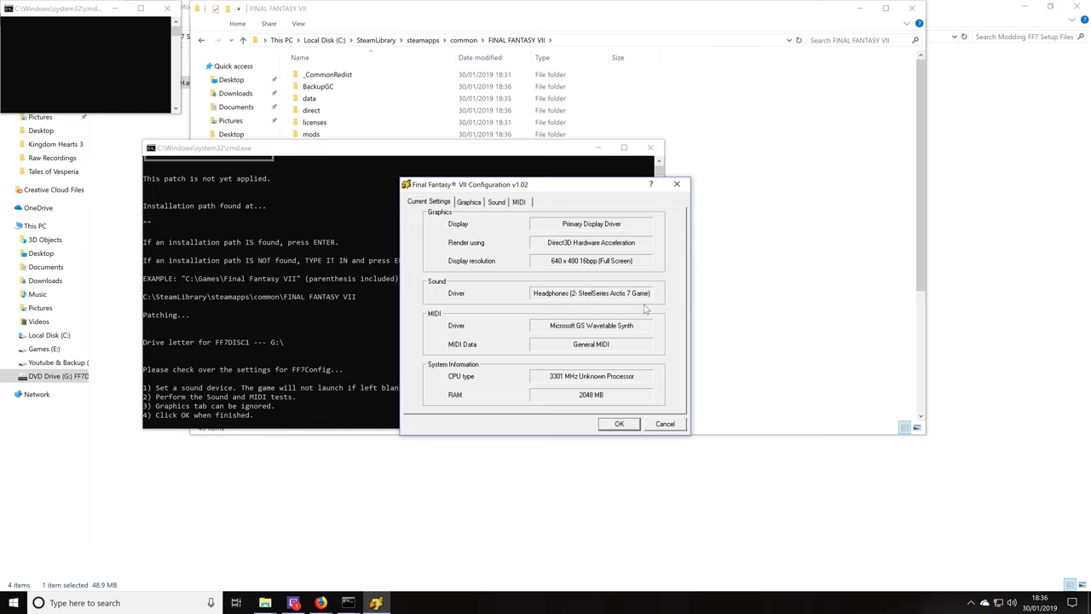
# Check the graphics, sound and MIDI settings, accept the configuration with the SteelSeries headphones driver, and finish converting without the Laptop Keyboard Patch.
pyautogui.click(474, 203)
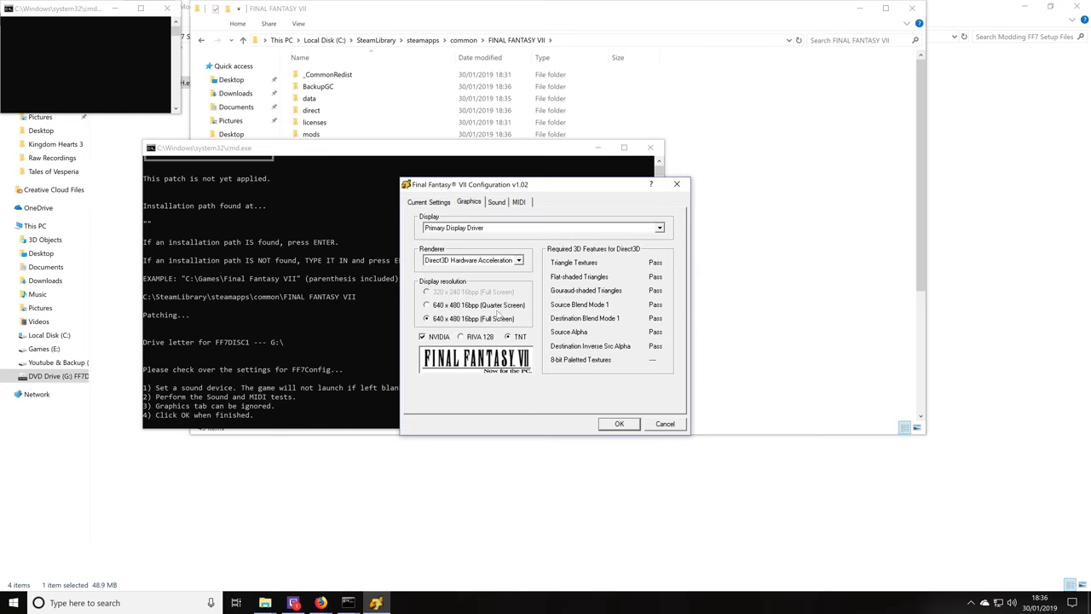
pyautogui.click(504, 203)
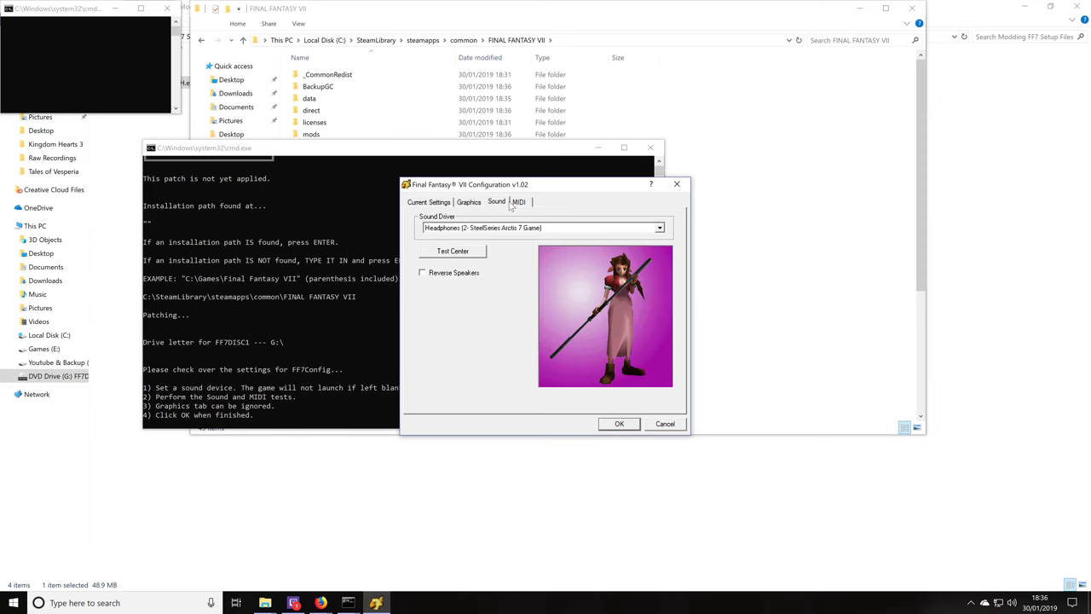
pyautogui.click(526, 228)
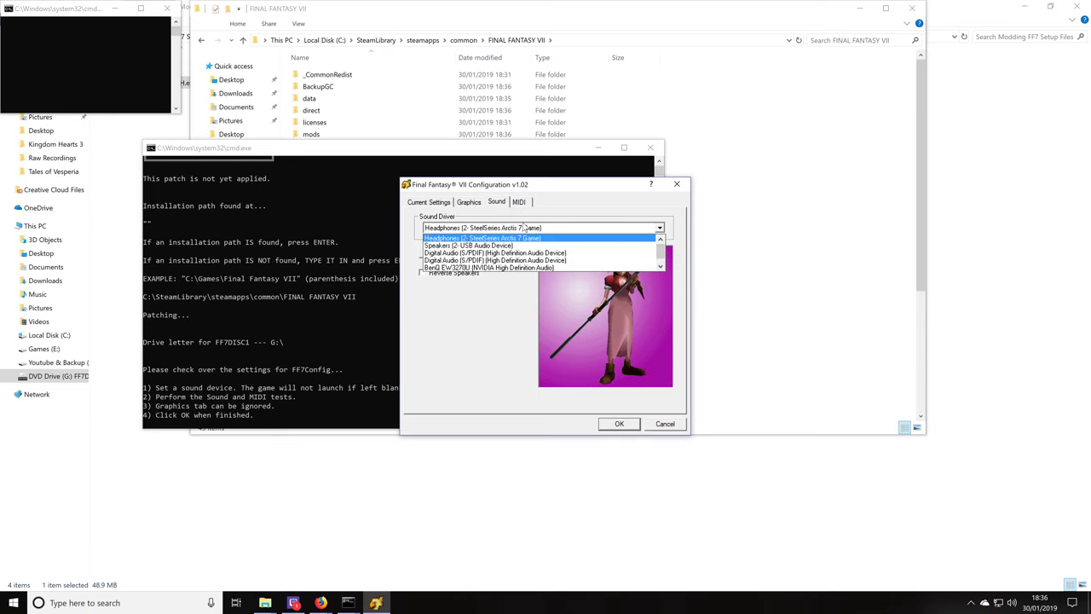
pyautogui.click(525, 227)
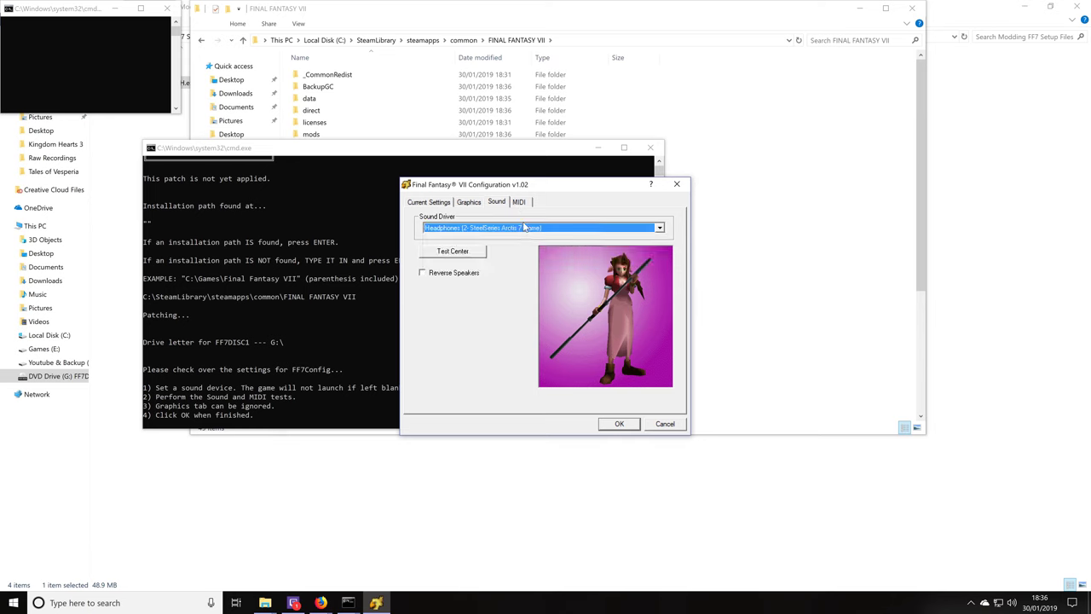
pyautogui.click(519, 203)
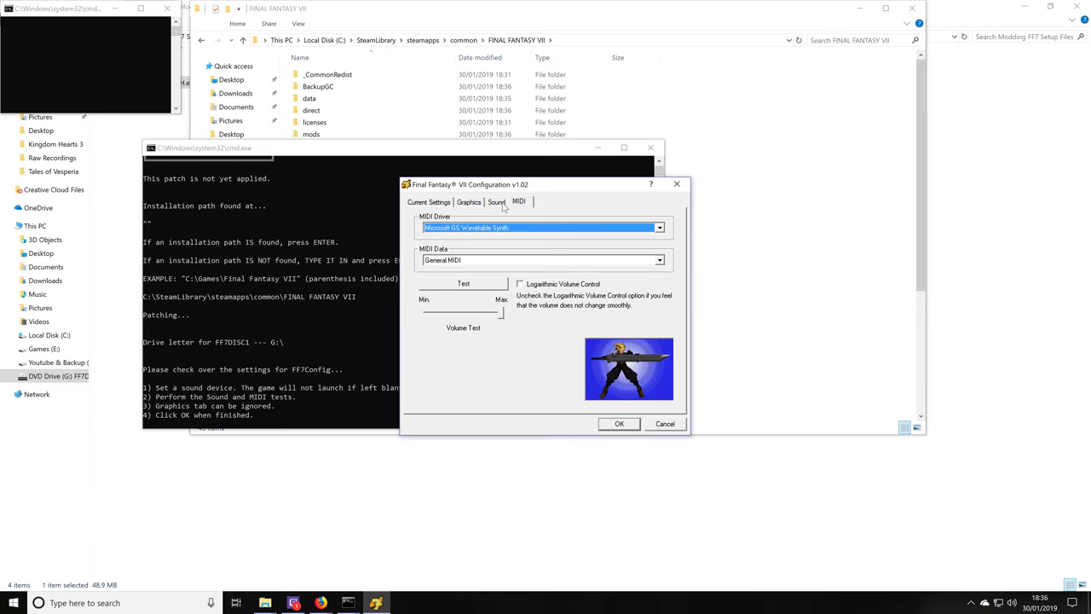
pyautogui.click(501, 205)
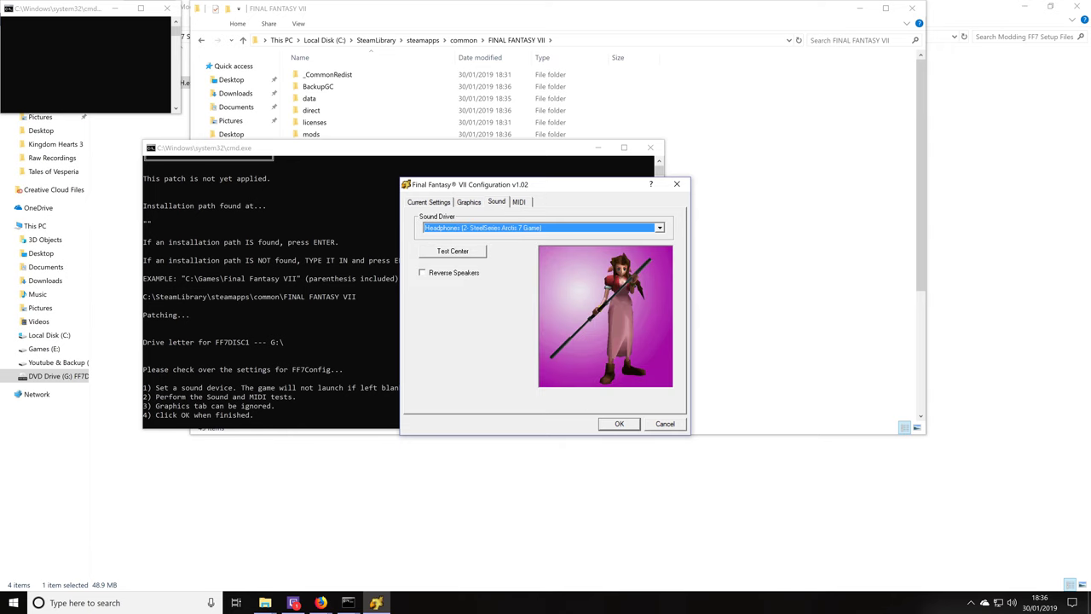
pyautogui.click(620, 424)
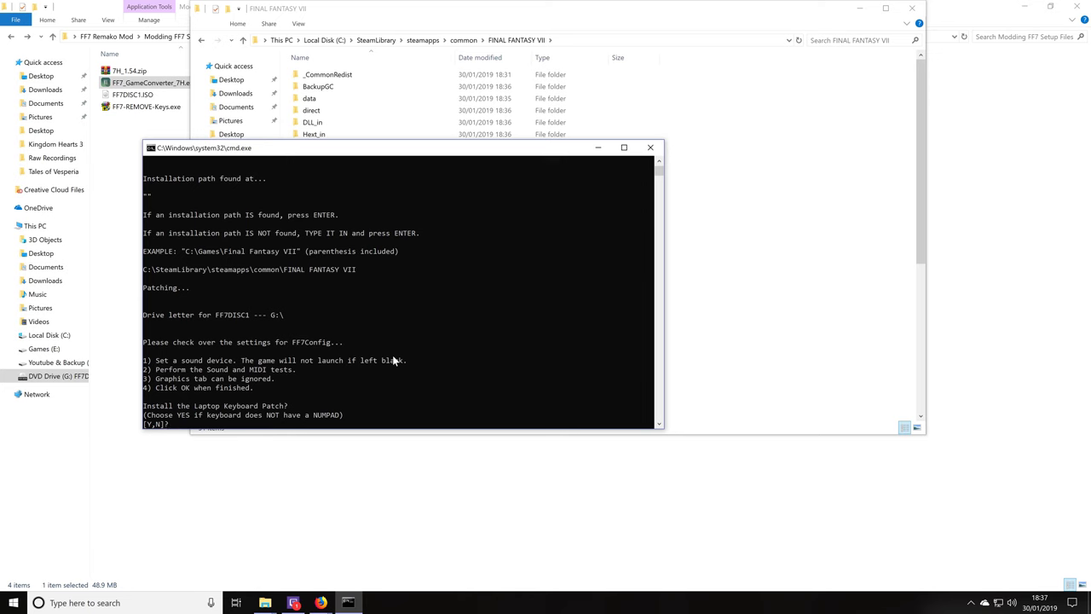
pyautogui.press('n')
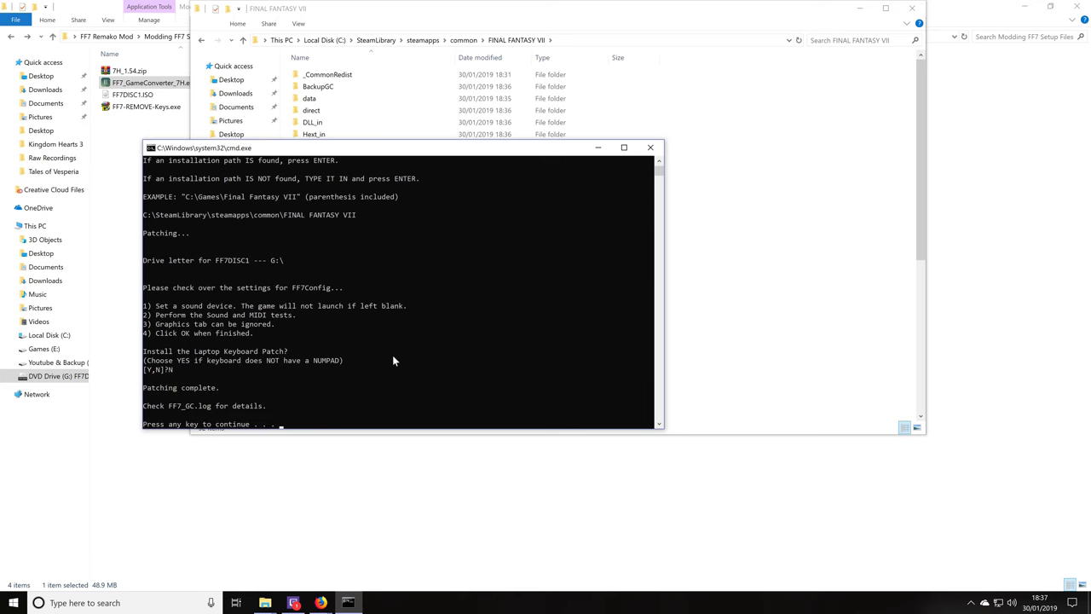
pyautogui.press('Return')
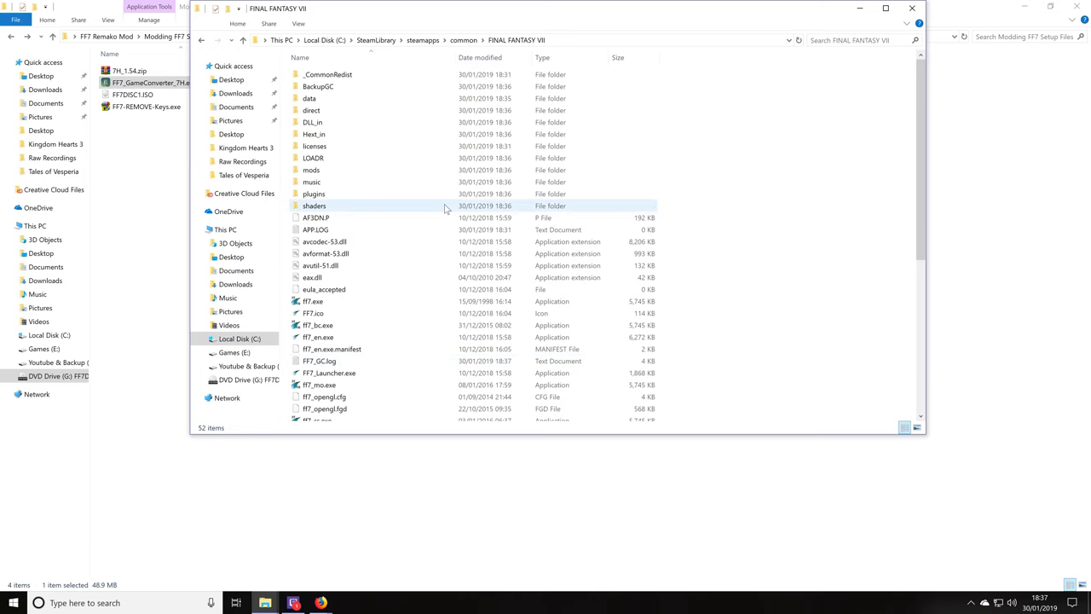
# Extract 7H_1.54.zip directly into the Modding FF7 Setup Files folder.
pyautogui.click(124, 218)
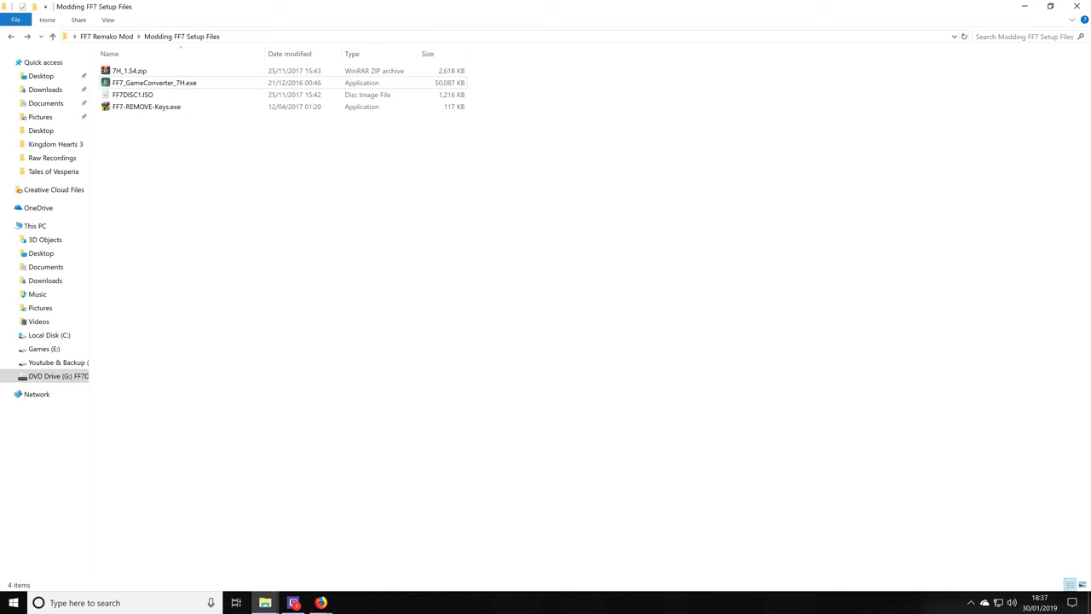
pyautogui.rightClick(141, 70)
pyautogui.click(184, 114)
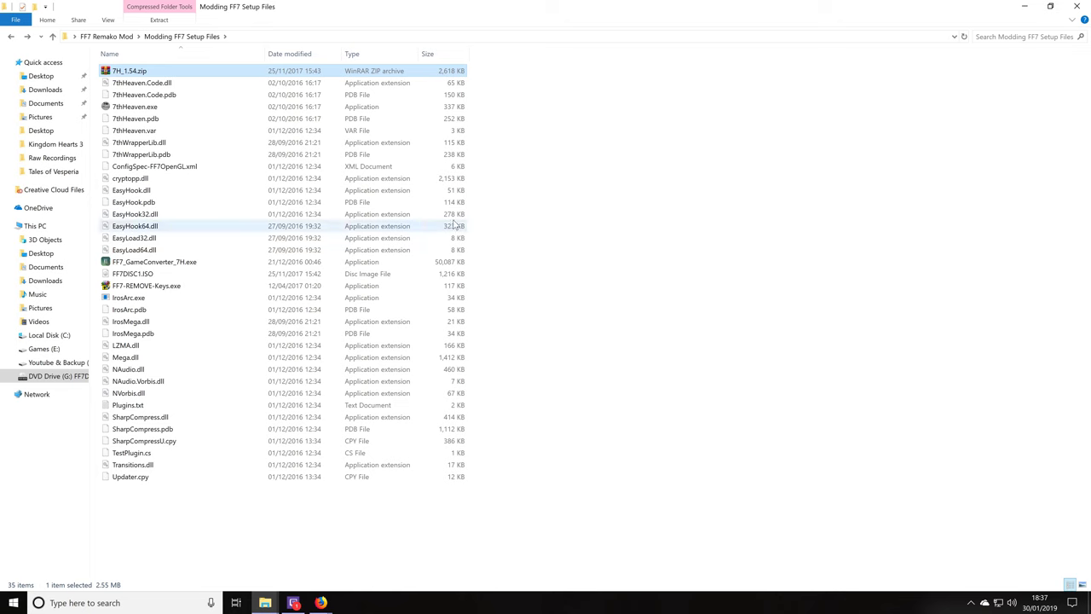
# Run 7thHeaven.exe as administrator and allow it to make changes to the device.
pyautogui.rightClick(168, 112)
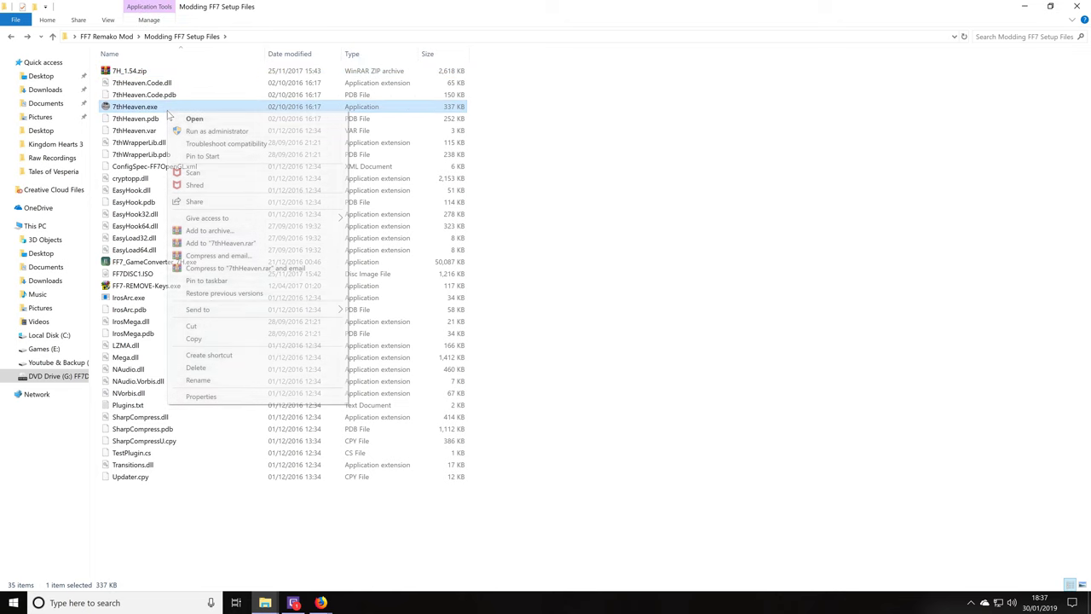
pyautogui.click(213, 129)
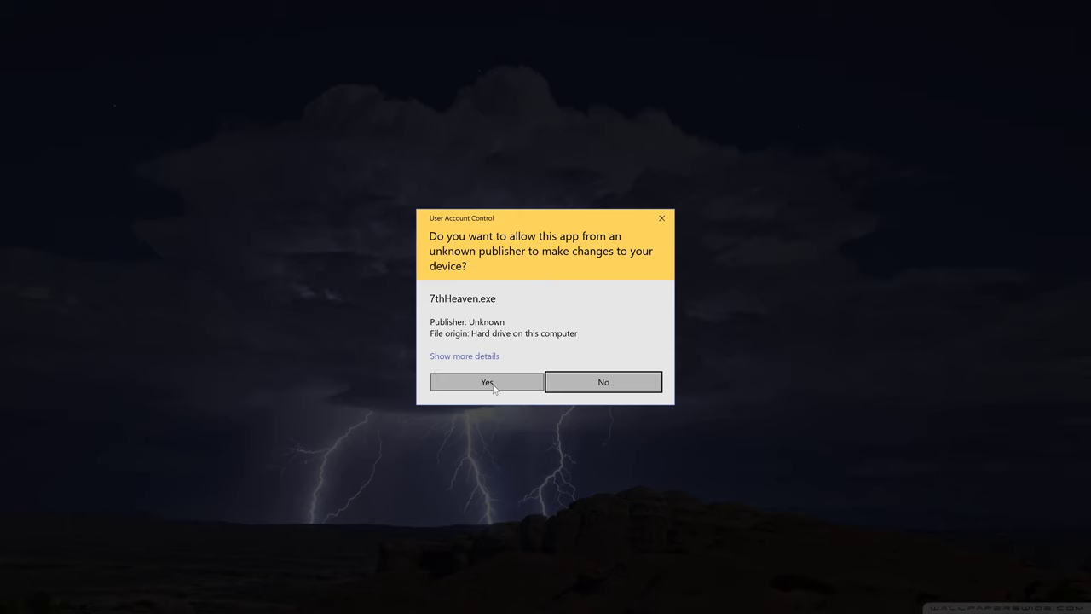
pyautogui.click(479, 383)
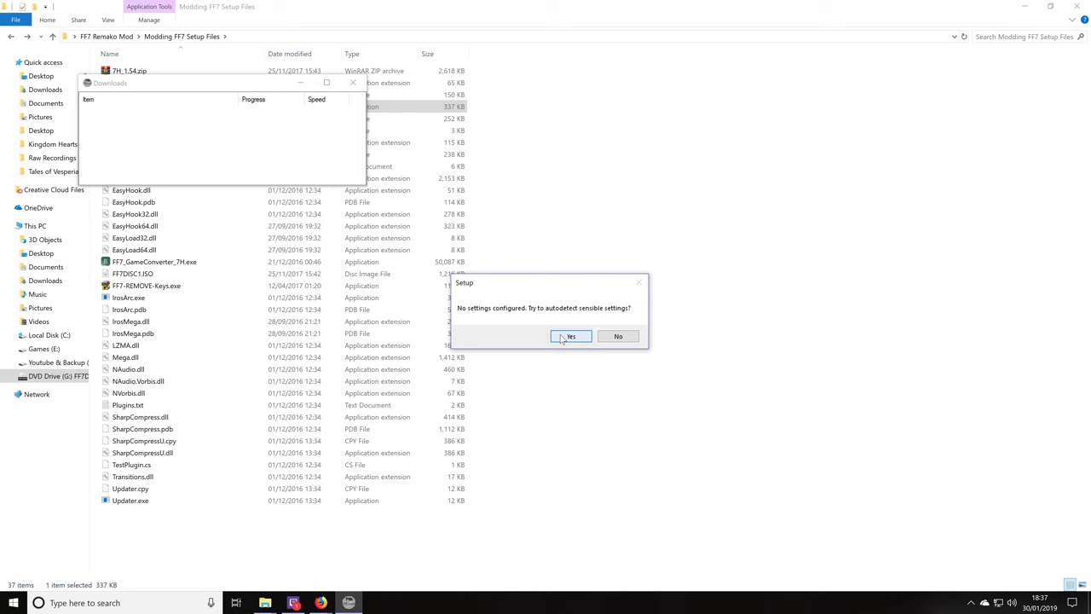
# Autodetect sensible settings, set up subscription links with Windows, and accept the initial 7thHeaven settings.
pyautogui.click(567, 336)
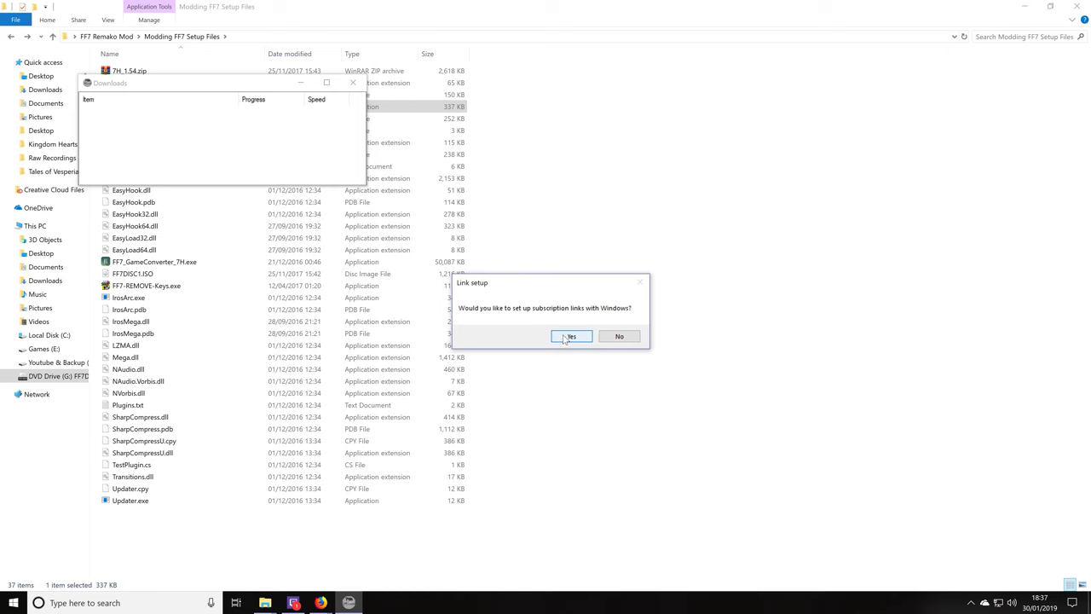
pyautogui.click(567, 336)
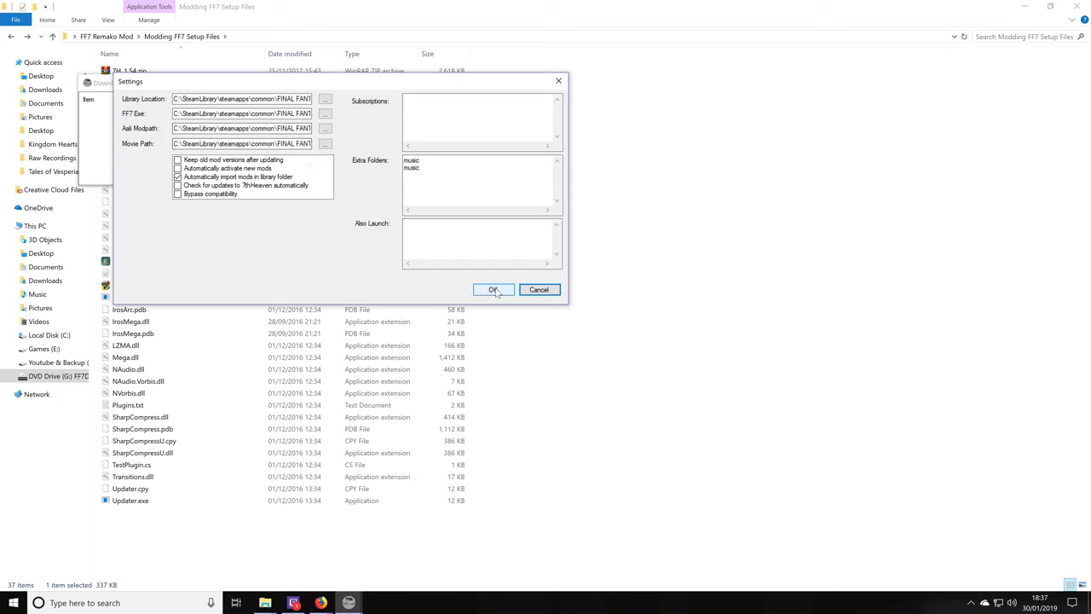
pyautogui.click(495, 290)
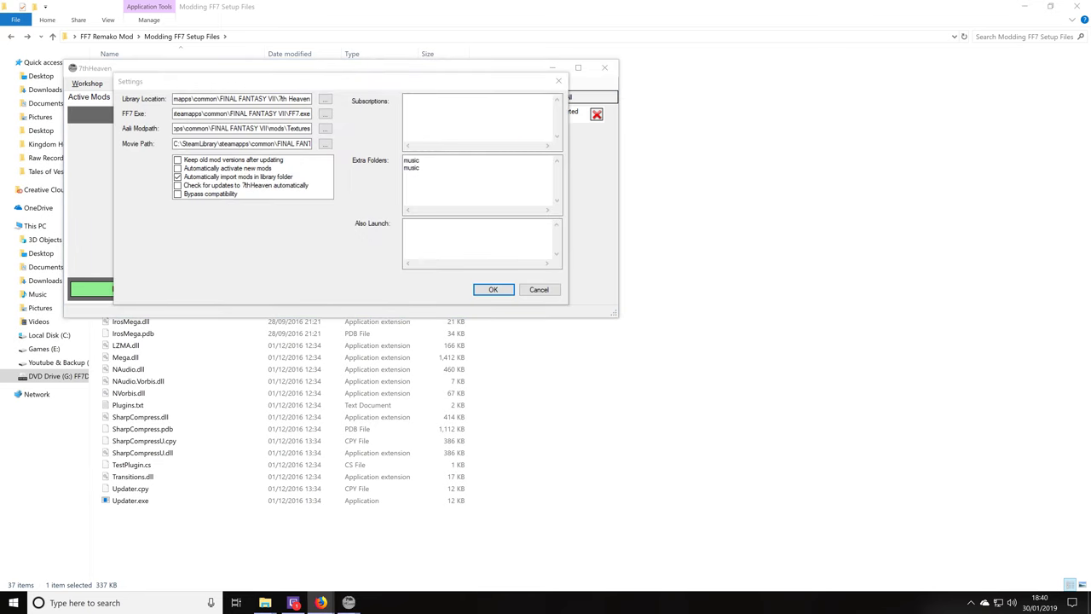
# Add the subscription iros://Url/http$pastebin.com/raw.php?i=dDBkYkDu, replace the second music entry in the extra folders with direct, and save the settings.
pyautogui.rightClick(457, 109)
pyautogui.click(480, 164)
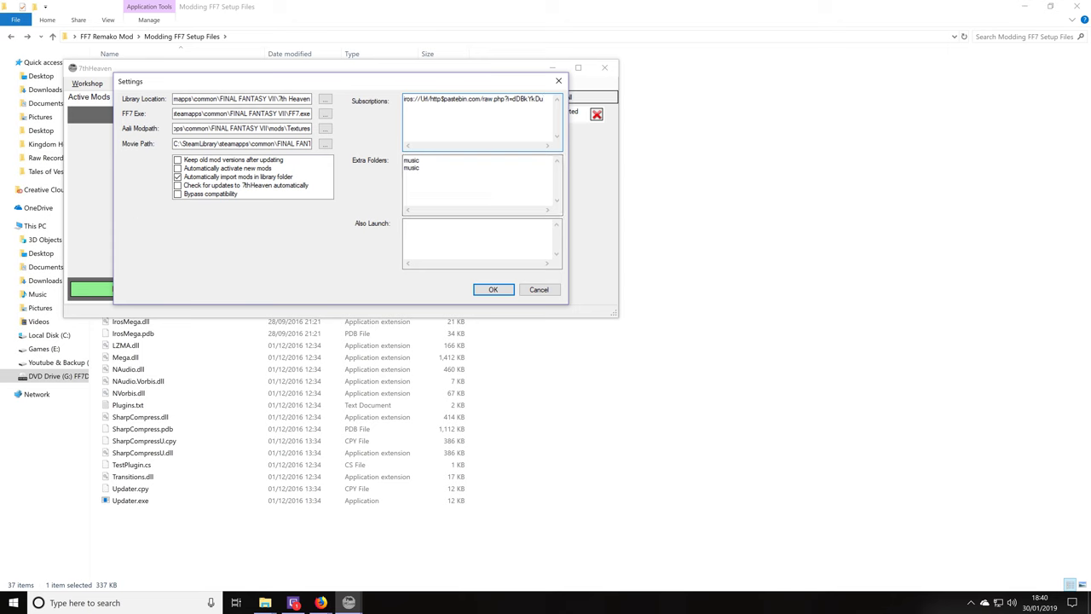
pyautogui.hotkey('alt', 'Tab')
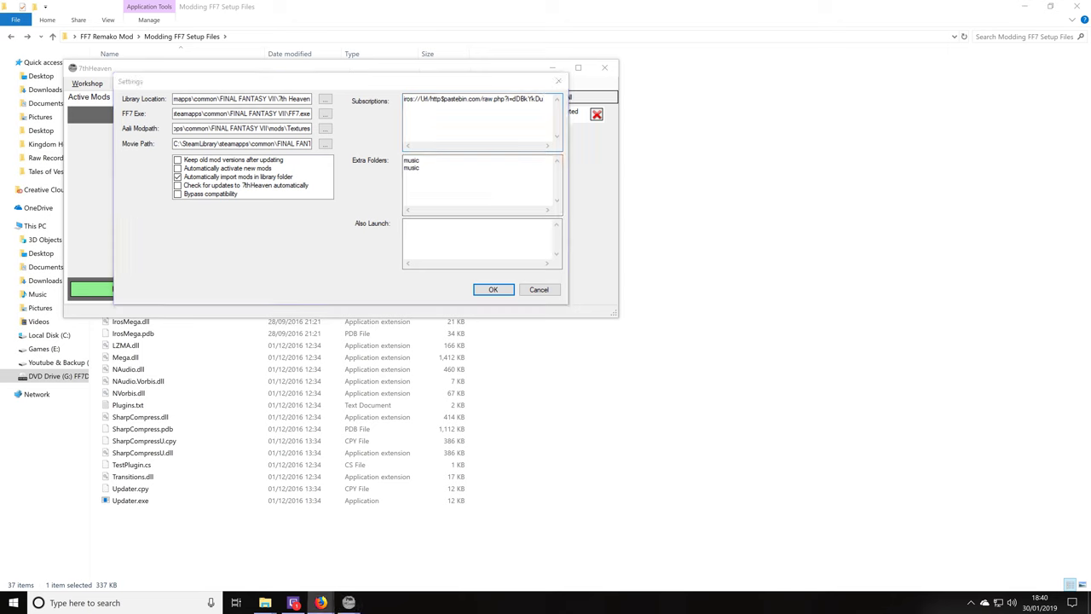
pyautogui.doubleClick(411, 167)
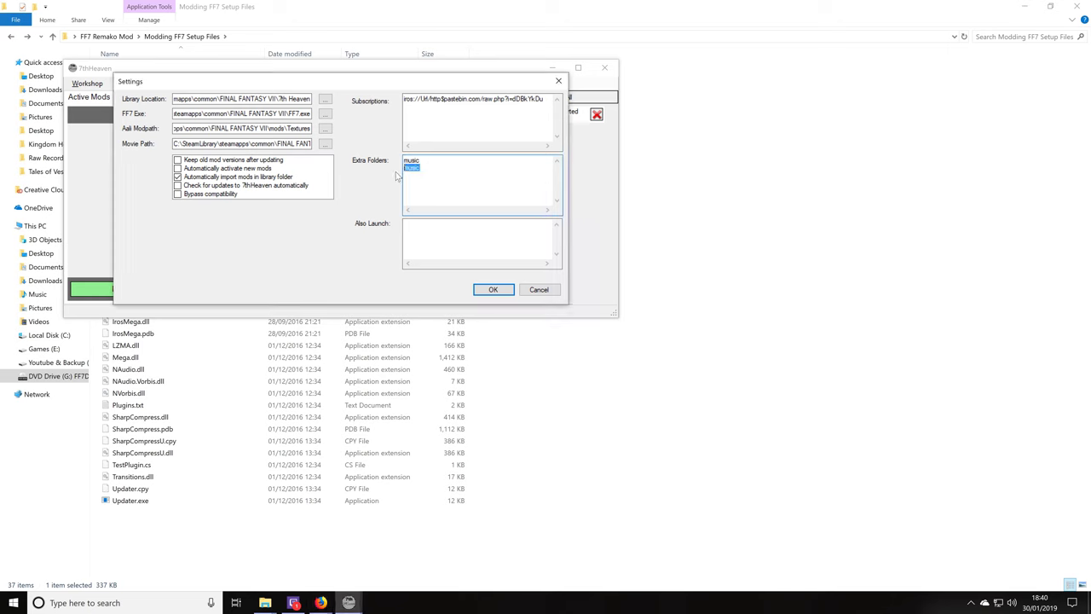
pyautogui.rightClick(409, 166)
pyautogui.click(439, 218)
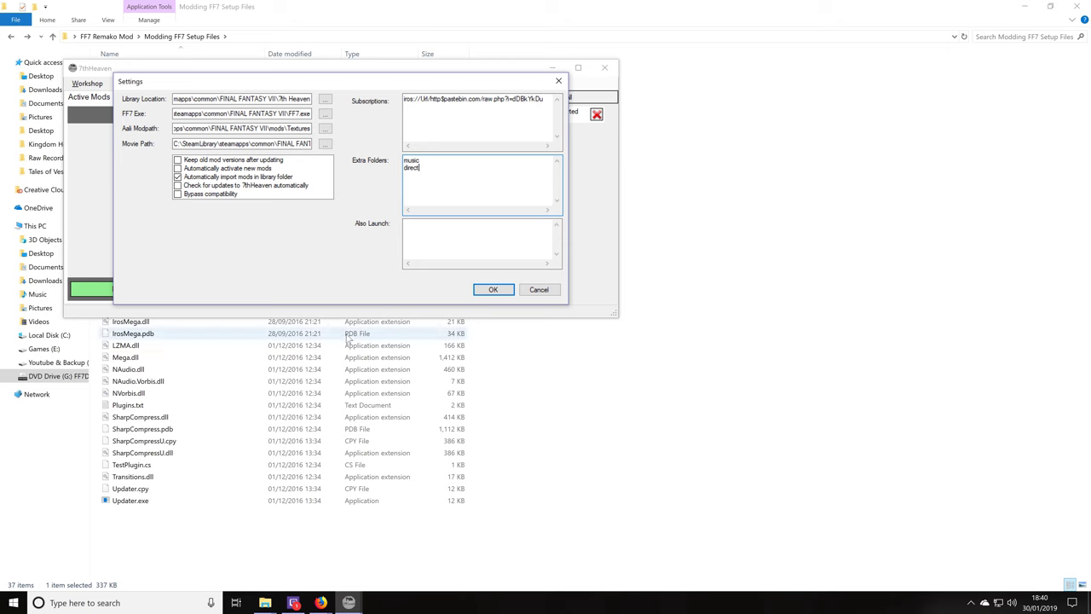
pyautogui.click(493, 289)
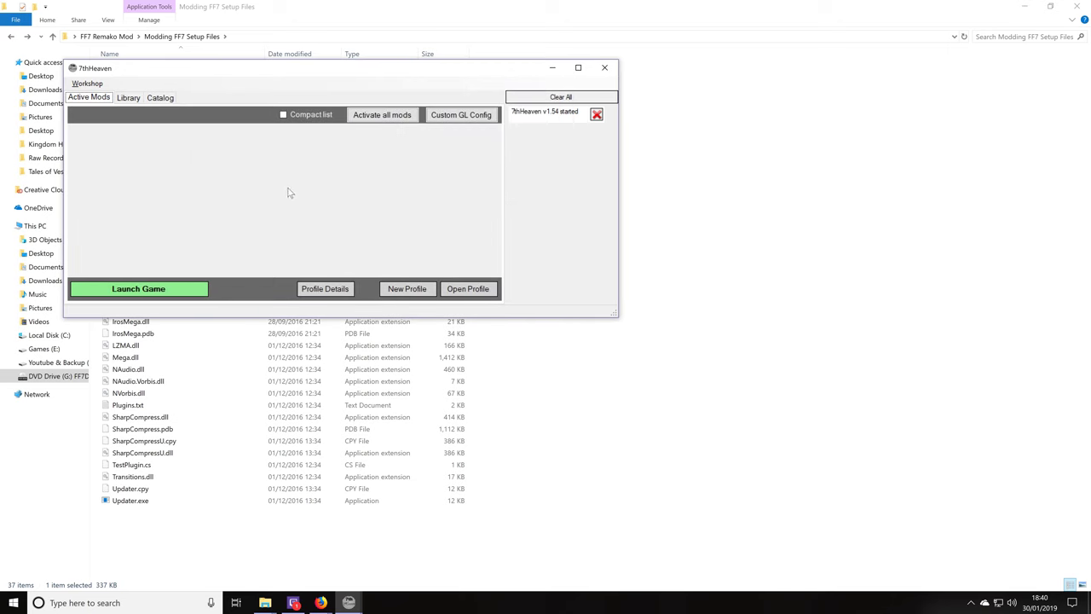
# In the game driver's configuration, enable full screen, aspect ratio preservation and the linear filter.
pyautogui.click(87, 84)
pyautogui.click(123, 140)
pyautogui.moveTo(269, 43); pyautogui.dragTo(489, 198)
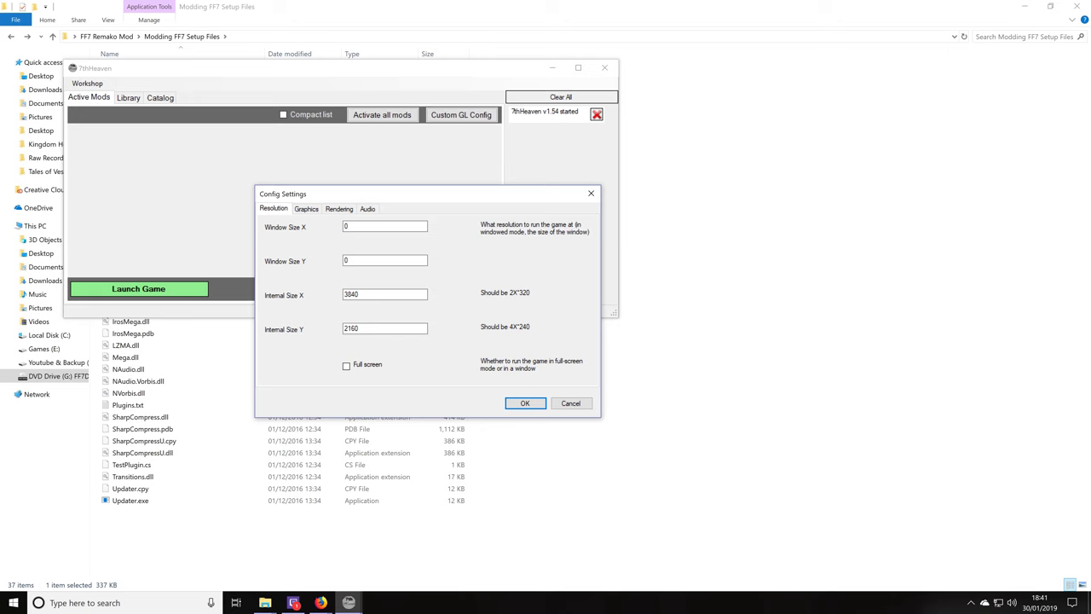
pyautogui.click(346, 366)
pyautogui.click(306, 209)
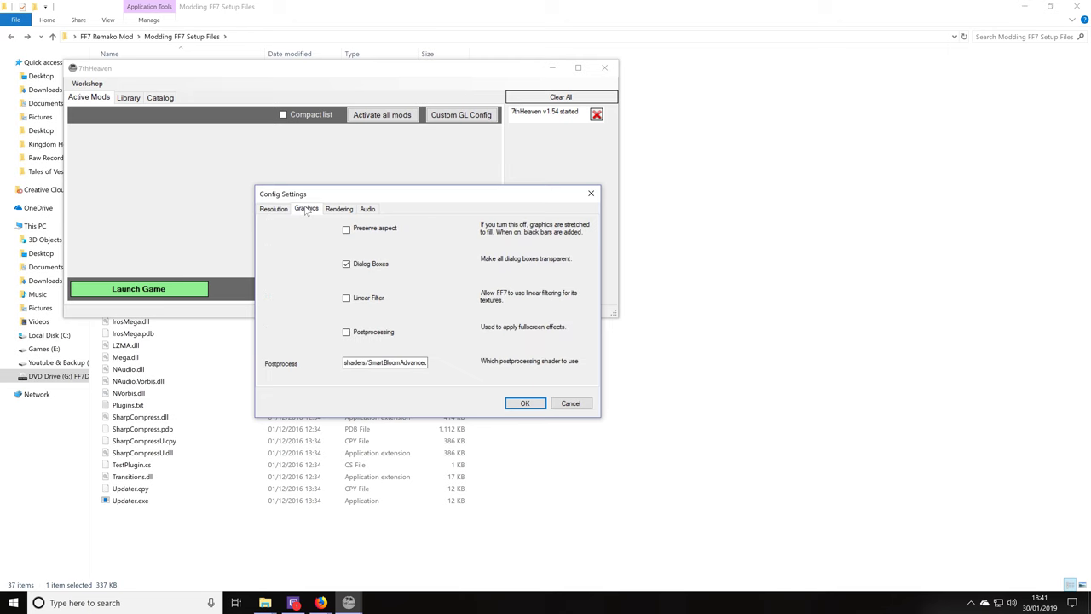
pyautogui.click(347, 230)
pyautogui.click(347, 298)
# Enable V-Sync, check that VGMStream is the music plugin, then save the configuration and close 7thHeaven.
pyautogui.click(332, 209)
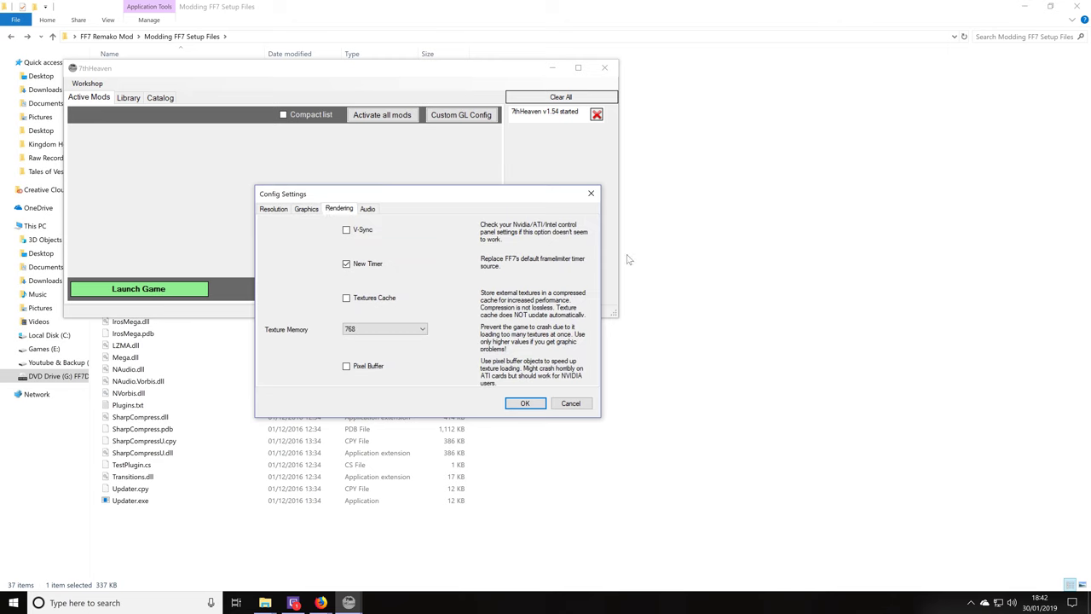
pyautogui.click(350, 234)
pyautogui.click(368, 210)
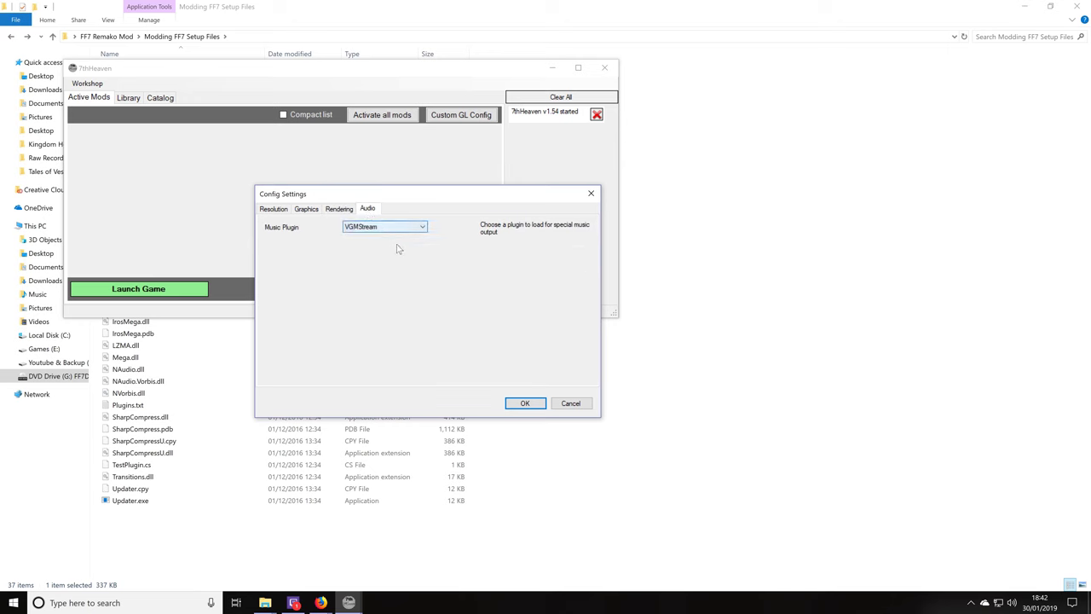
pyautogui.click(525, 405)
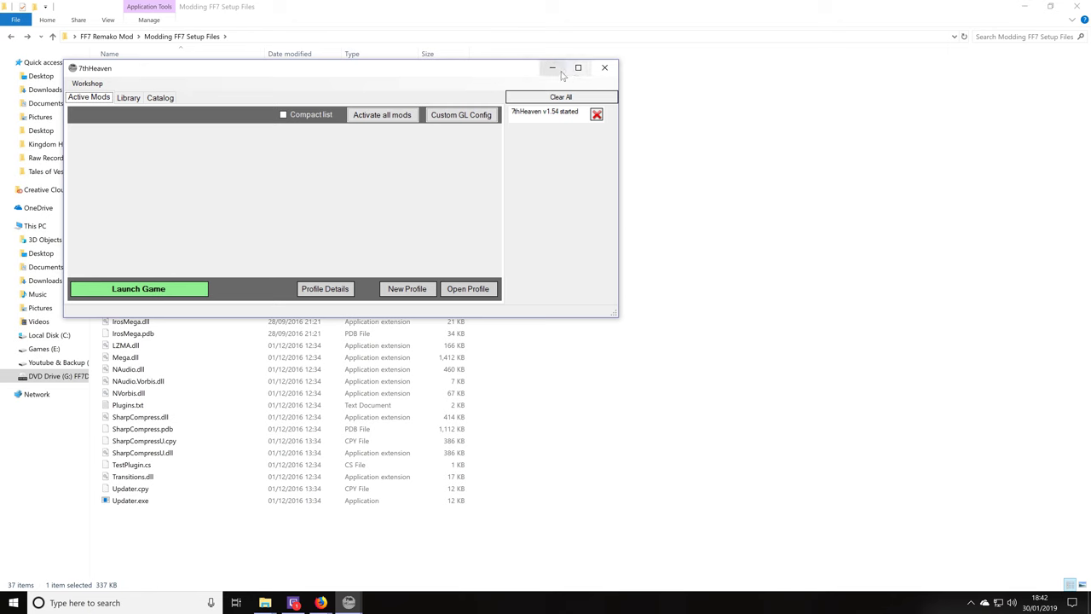
pyautogui.click(604, 67)
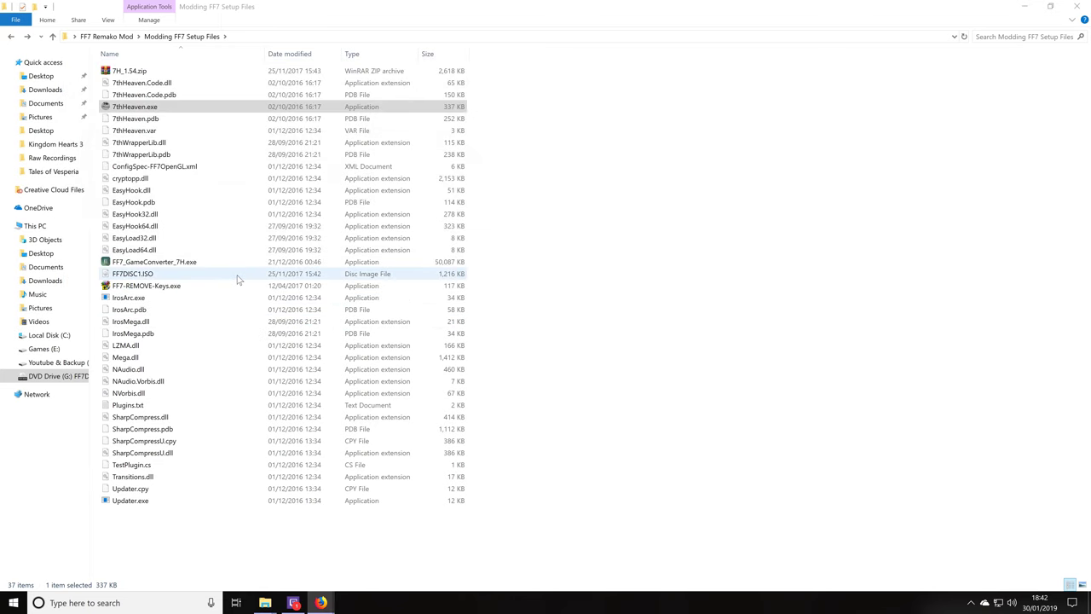
# Copy Remako_HD_Graphics_Mod_BETA_0.1.iro from the FF7 Remako Mod folder.
pyautogui.press('BackSpace')
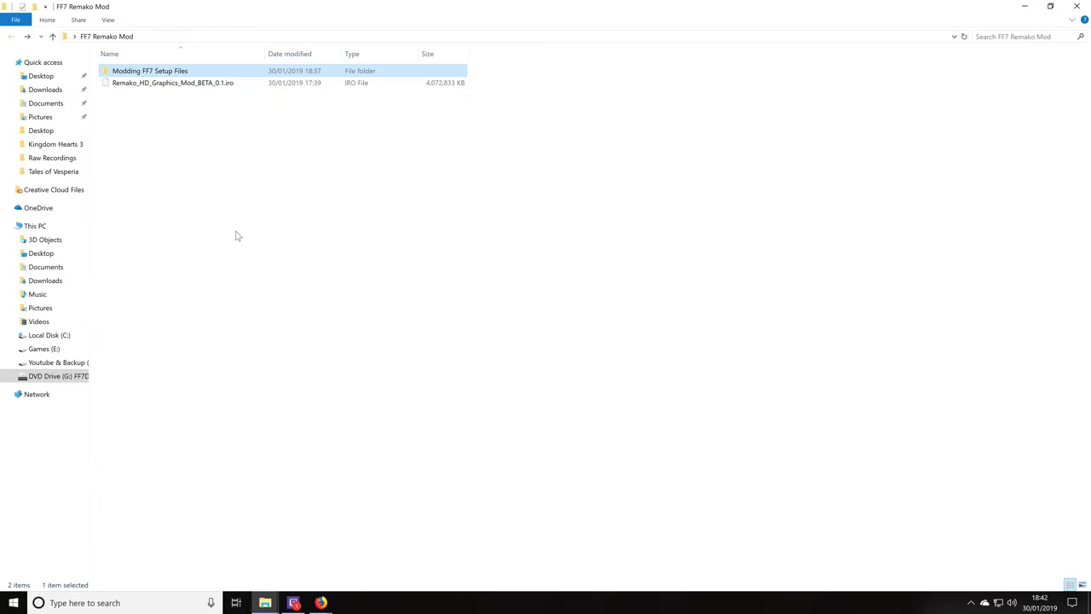
pyautogui.click(202, 93)
pyautogui.rightClick(200, 92)
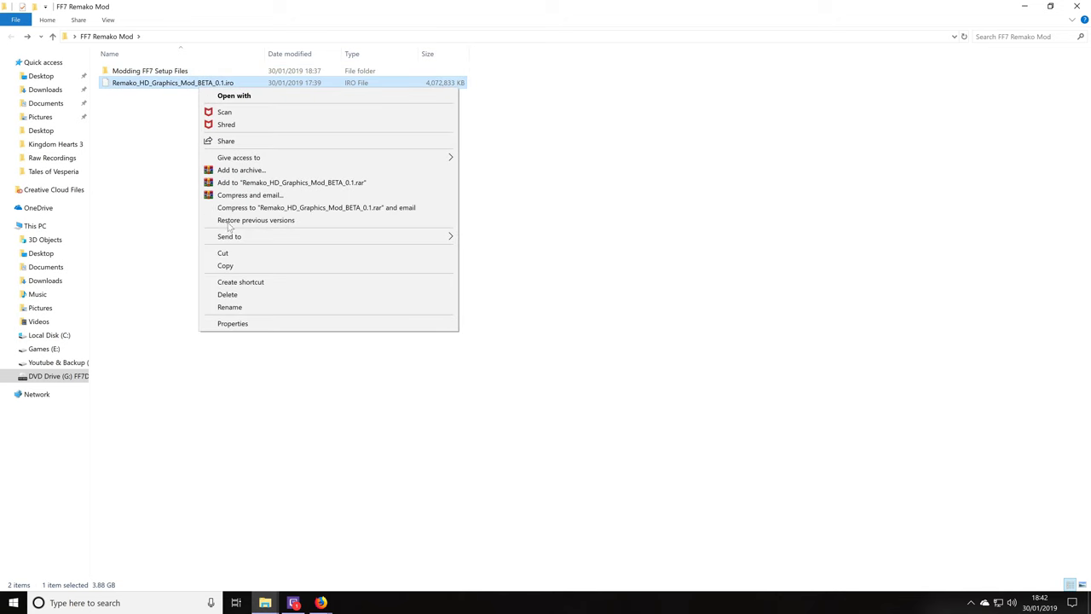
pyautogui.click(236, 266)
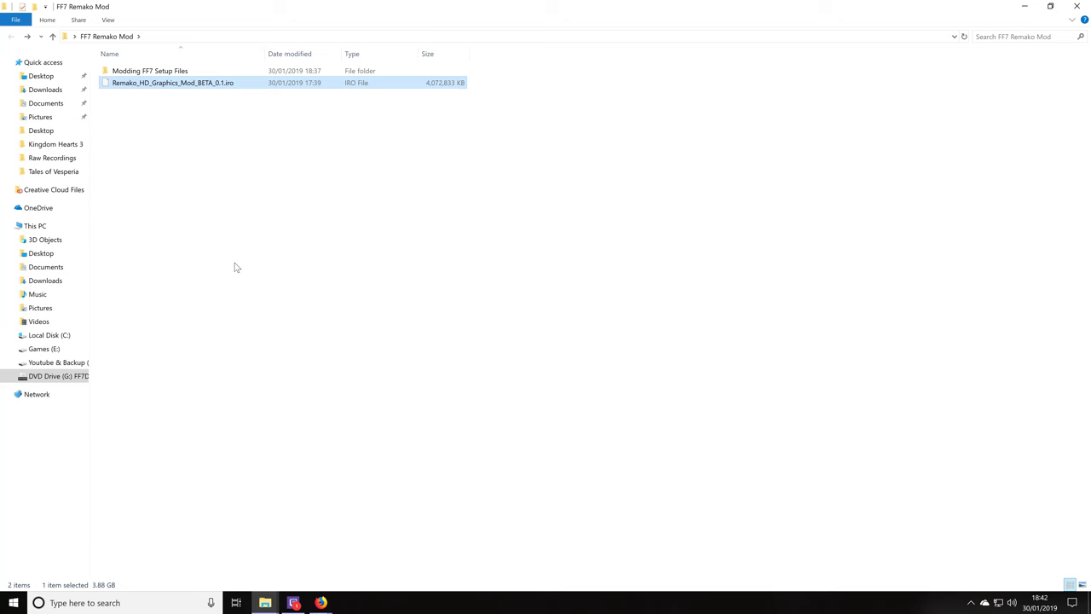
pyautogui.click(237, 266)
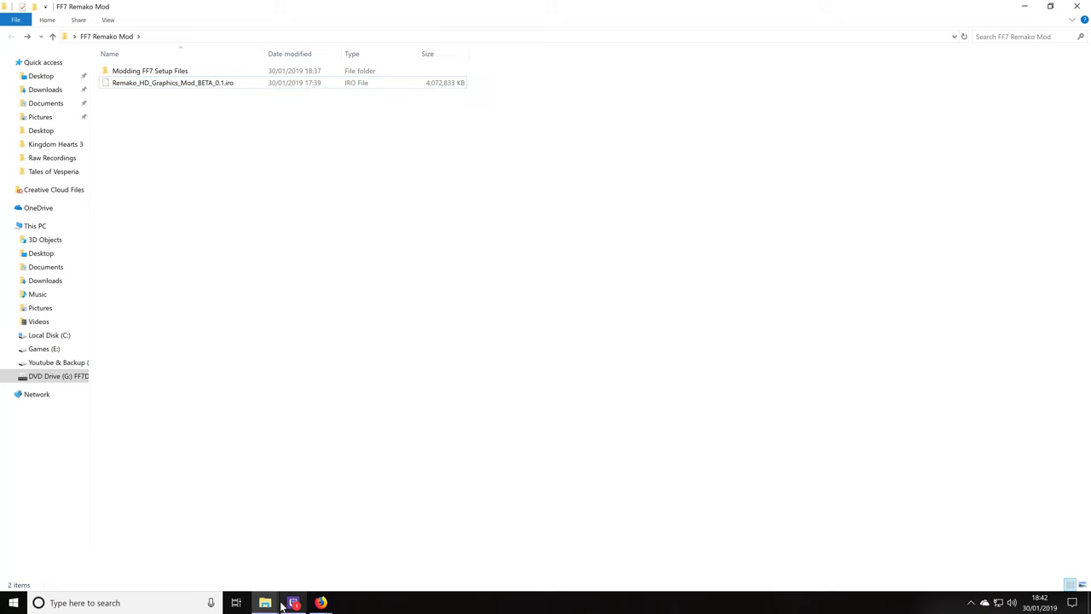
# Paste the copied mod file into the mods\7th Heaven folder of the FINAL FANTASY VII installation.
pyautogui.moveTo(271, 604)
pyautogui.click(326, 567)
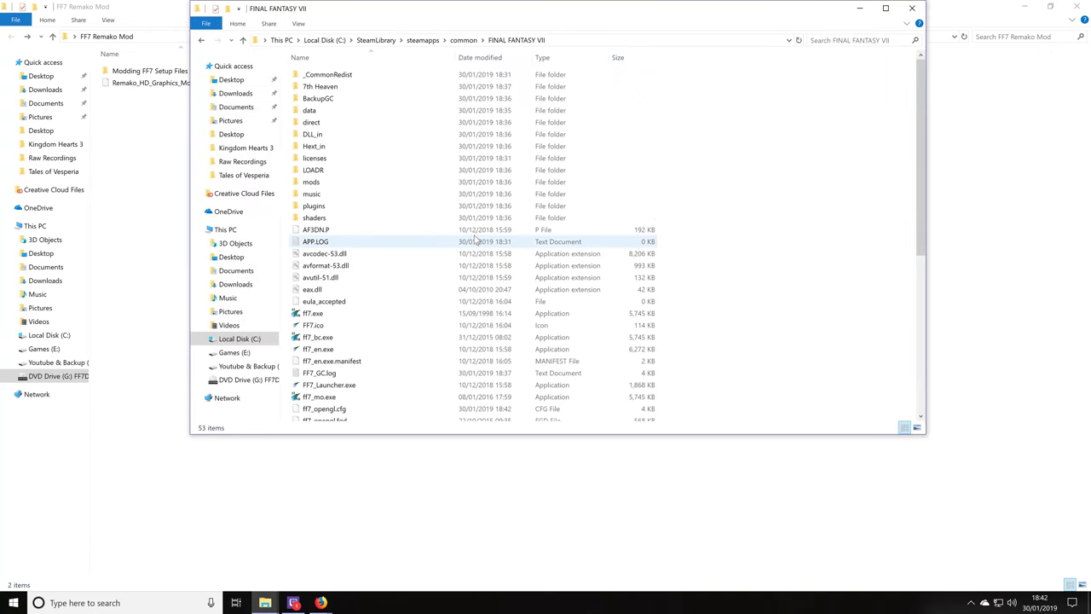
pyautogui.doubleClick(367, 184)
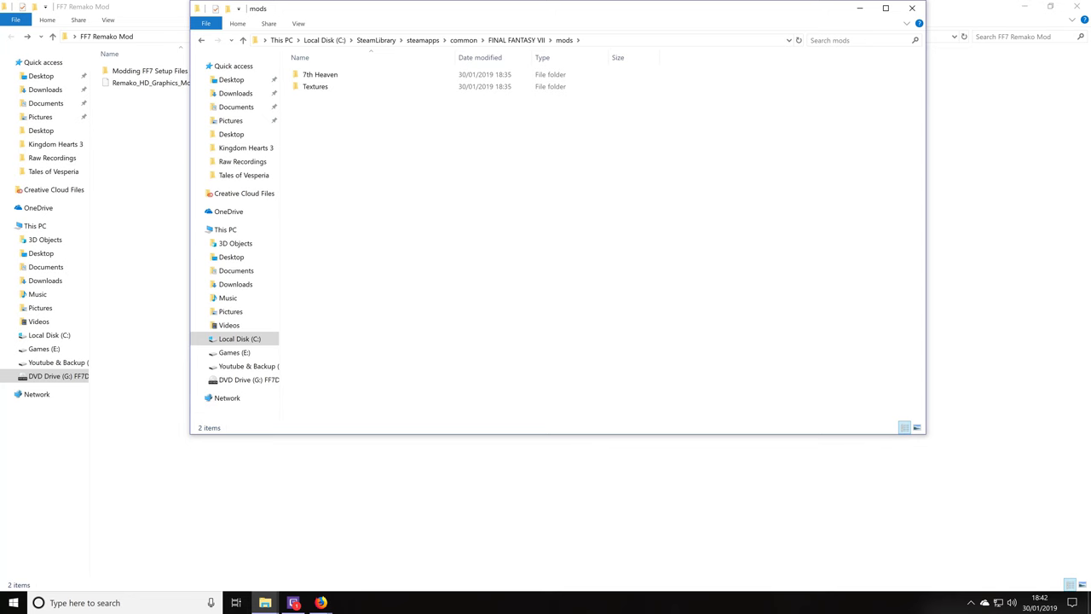
pyautogui.doubleClick(352, 75)
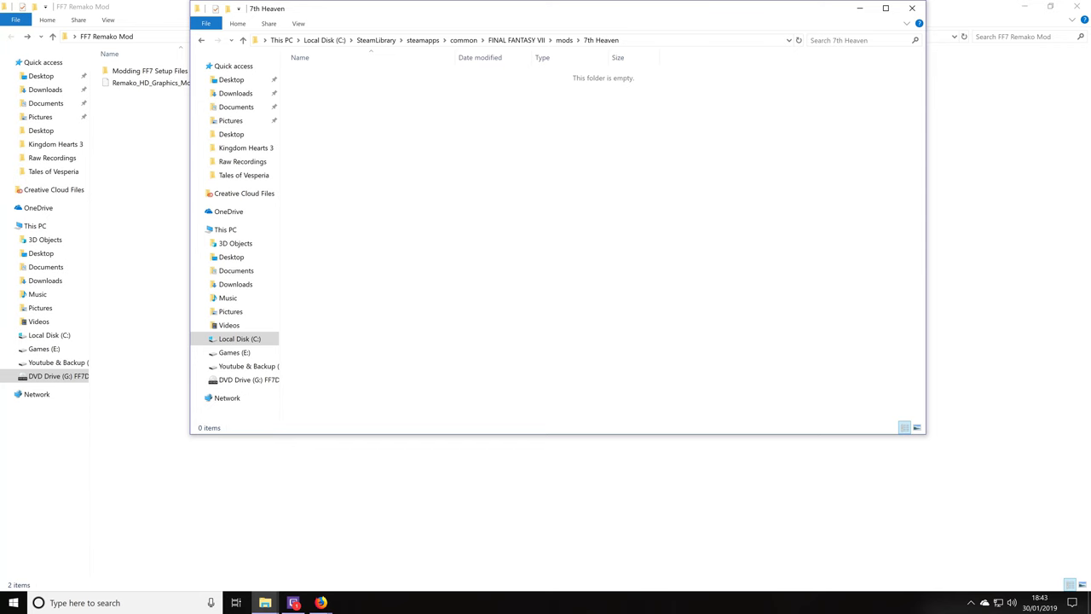
pyautogui.rightClick(382, 84)
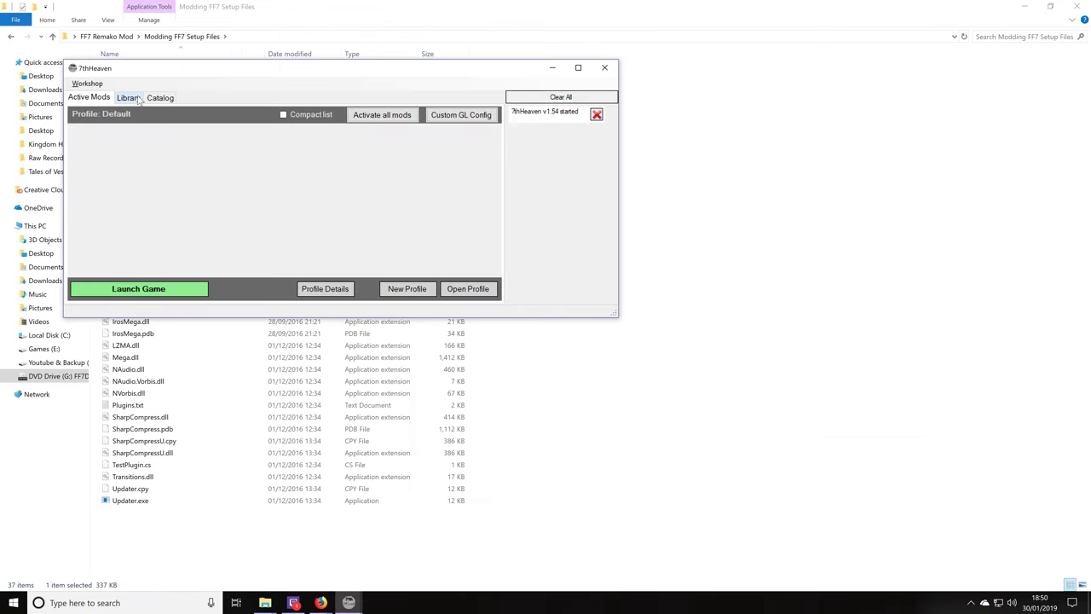
# Import Remako_HD_Graphics_Mod_BETA_0.1.iro from the game's mods folder into the 7thHeaven library as an IRO archive.
pyautogui.click(130, 99)
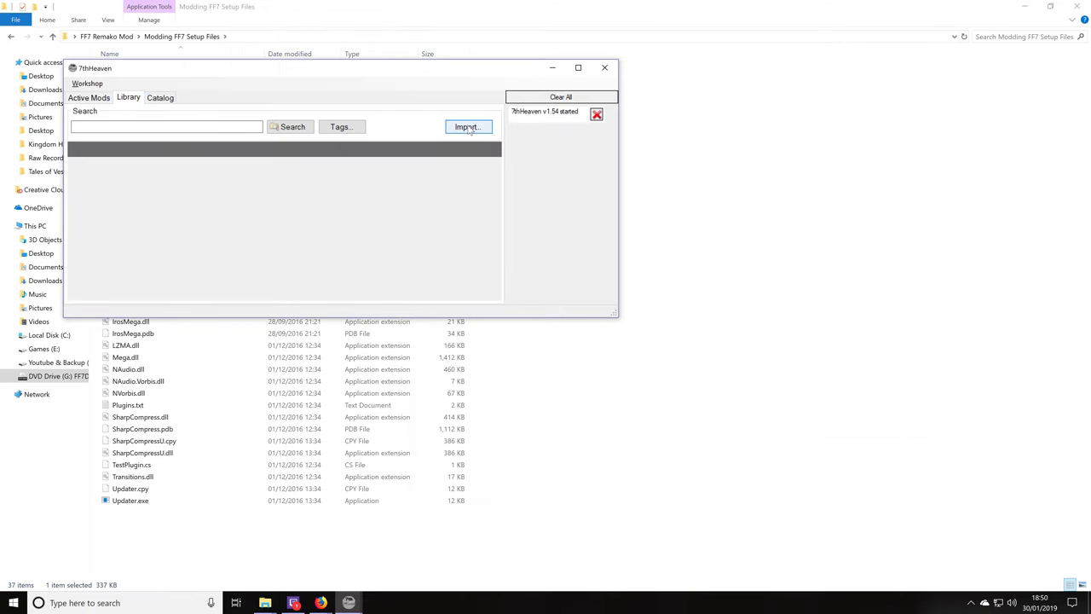
pyautogui.click(468, 128)
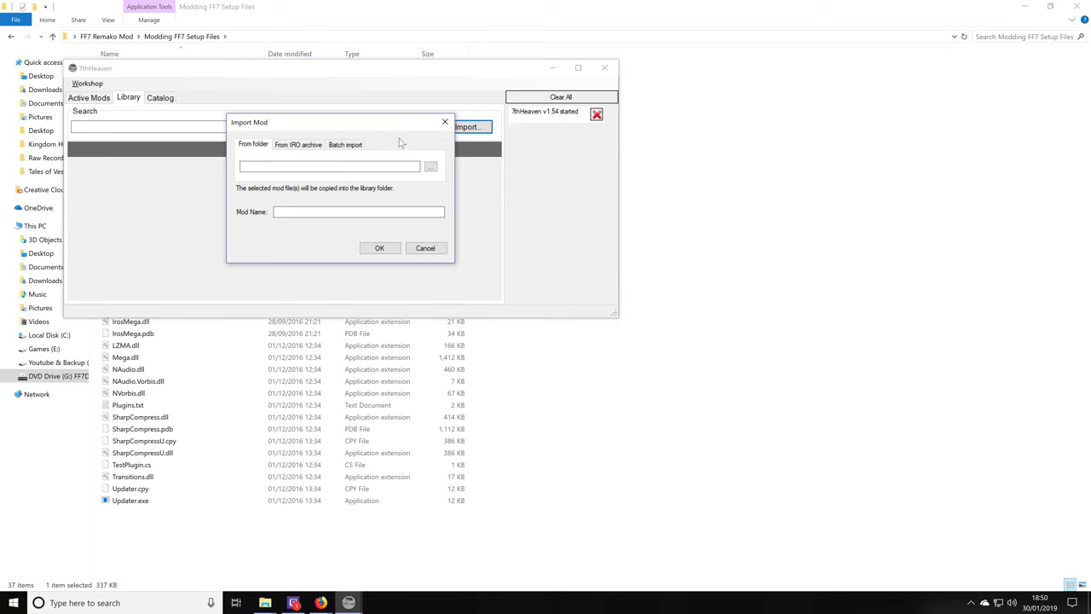
pyautogui.click(295, 147)
pyautogui.click(432, 167)
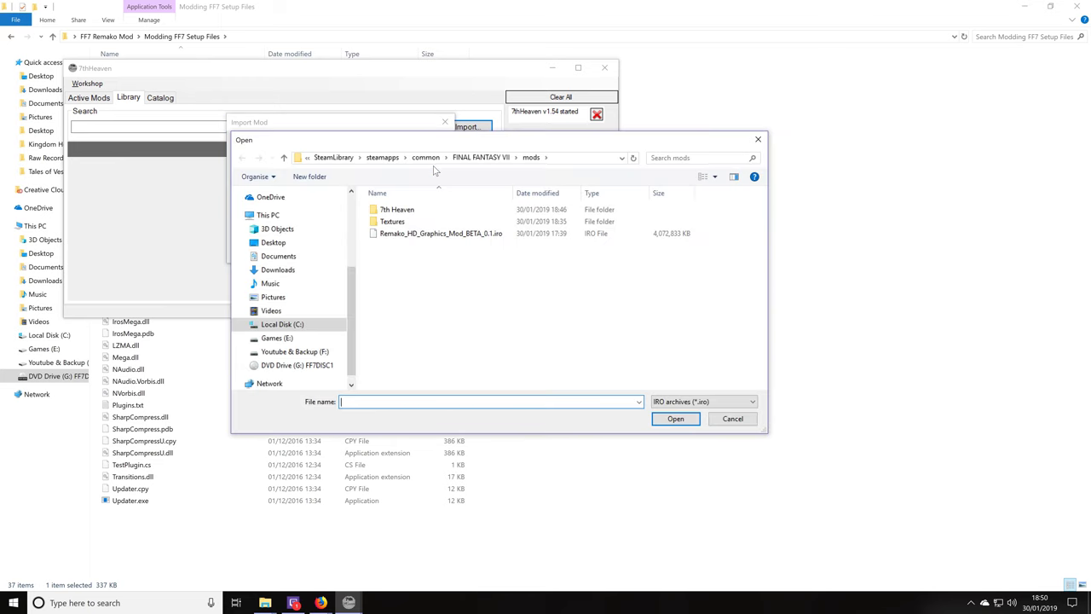
pyautogui.click(442, 236)
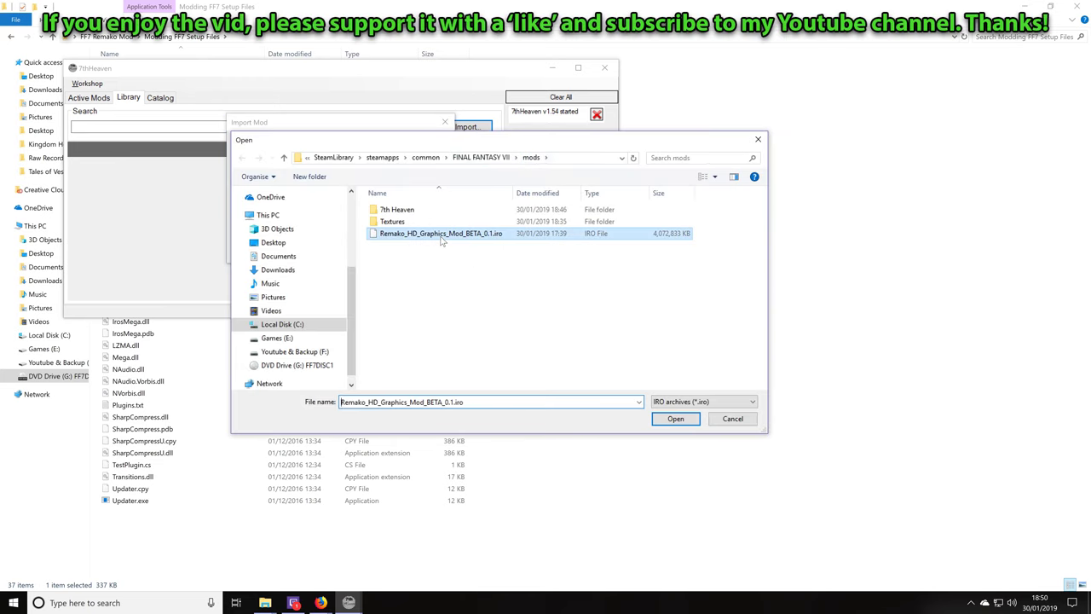
pyautogui.click(673, 421)
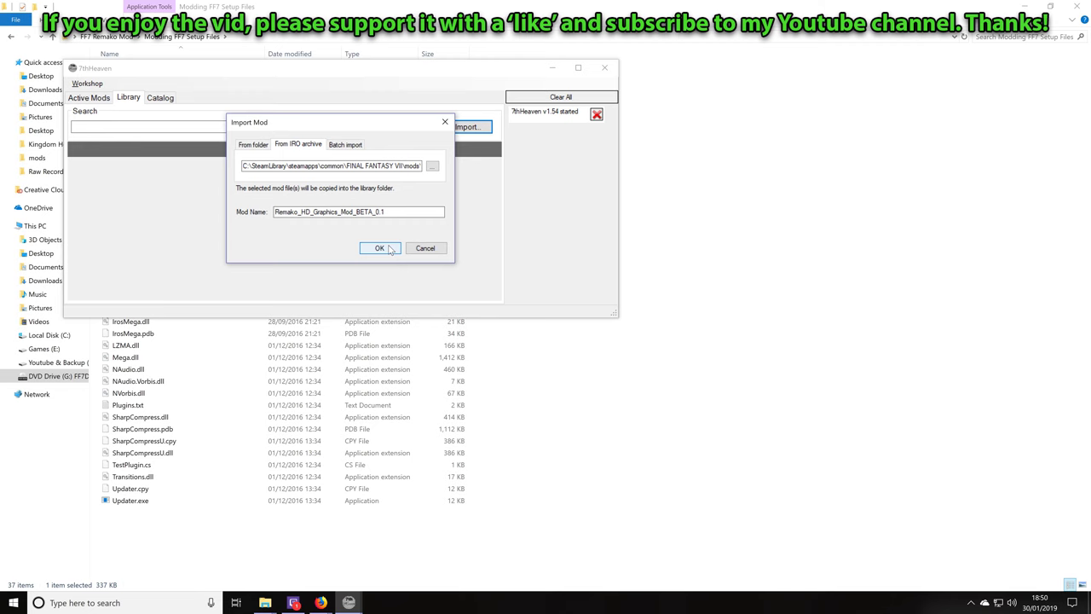
pyautogui.click(379, 248)
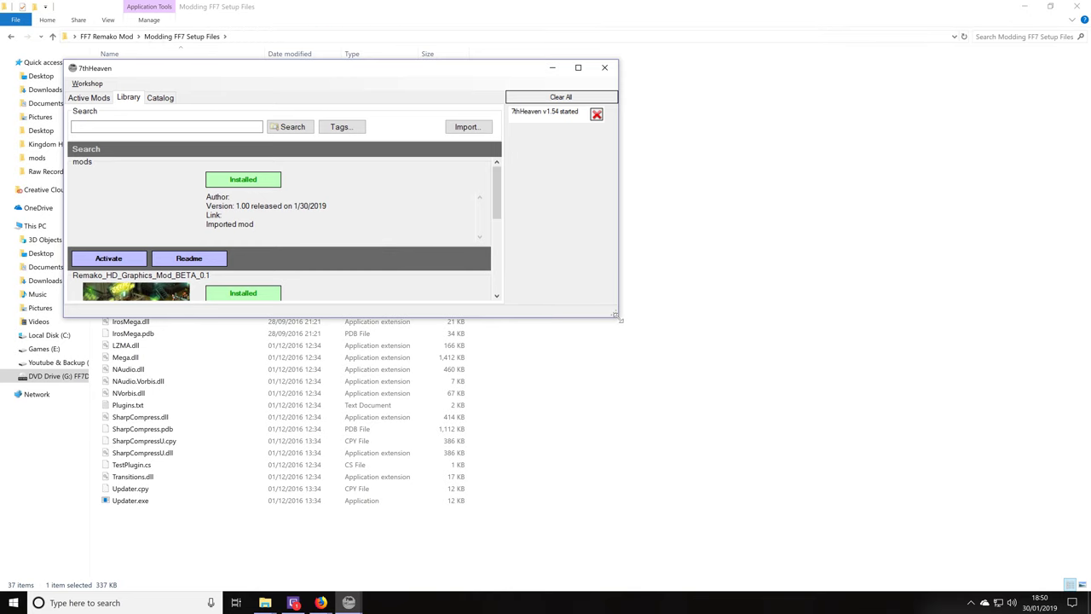
# Activate the first Remako_HD_Graphics_Mod_BETA_0.1 entry in the library and launch the game from the active mods.
pyautogui.moveTo(617, 315); pyautogui.dragTo(841, 538)
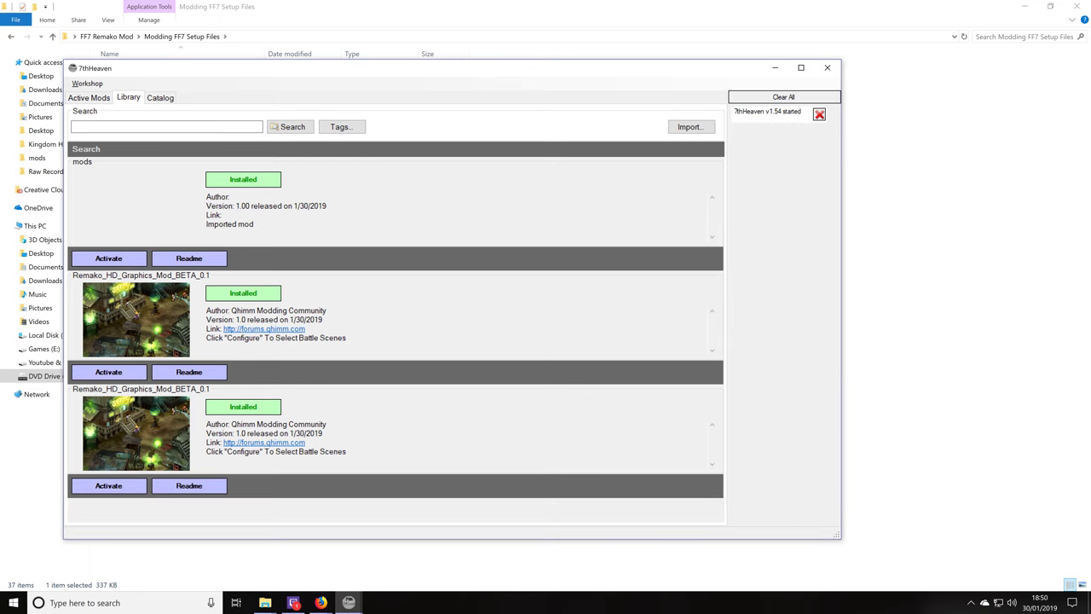
pyautogui.click(110, 373)
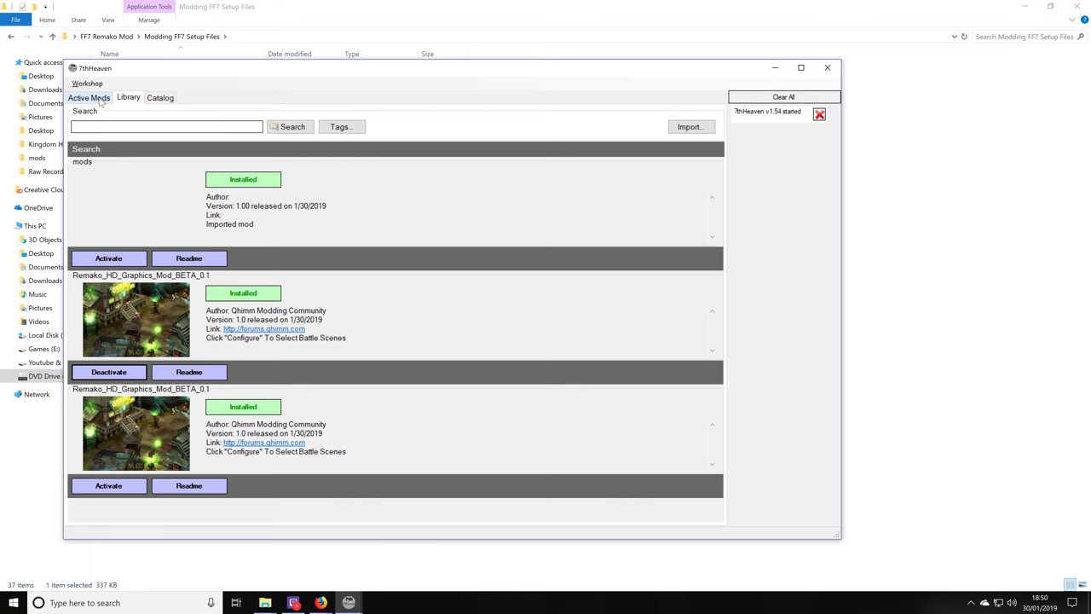
pyautogui.click(96, 98)
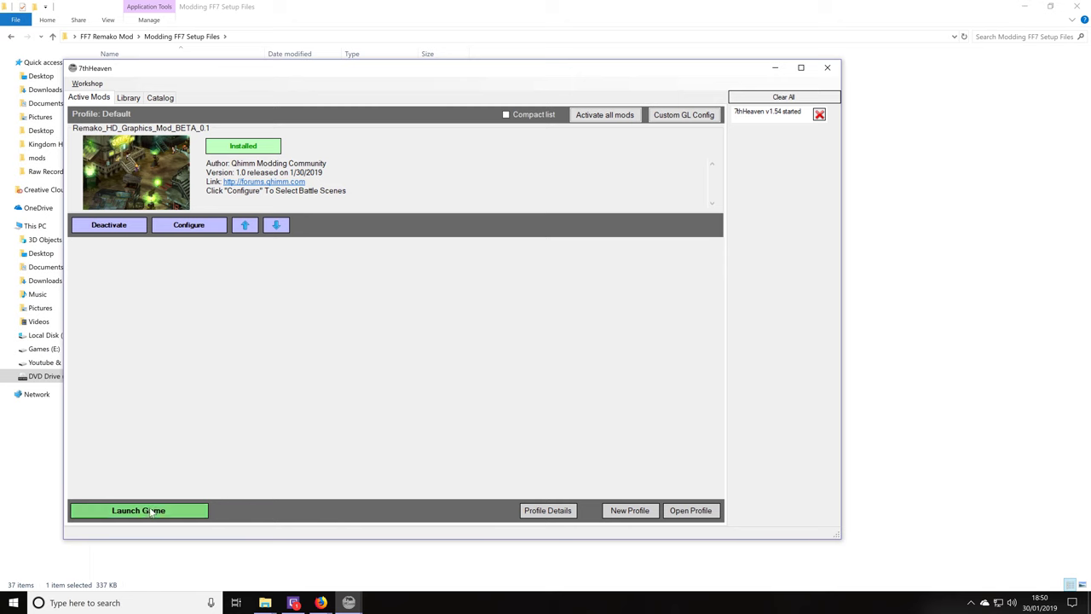
pyautogui.click(139, 510)
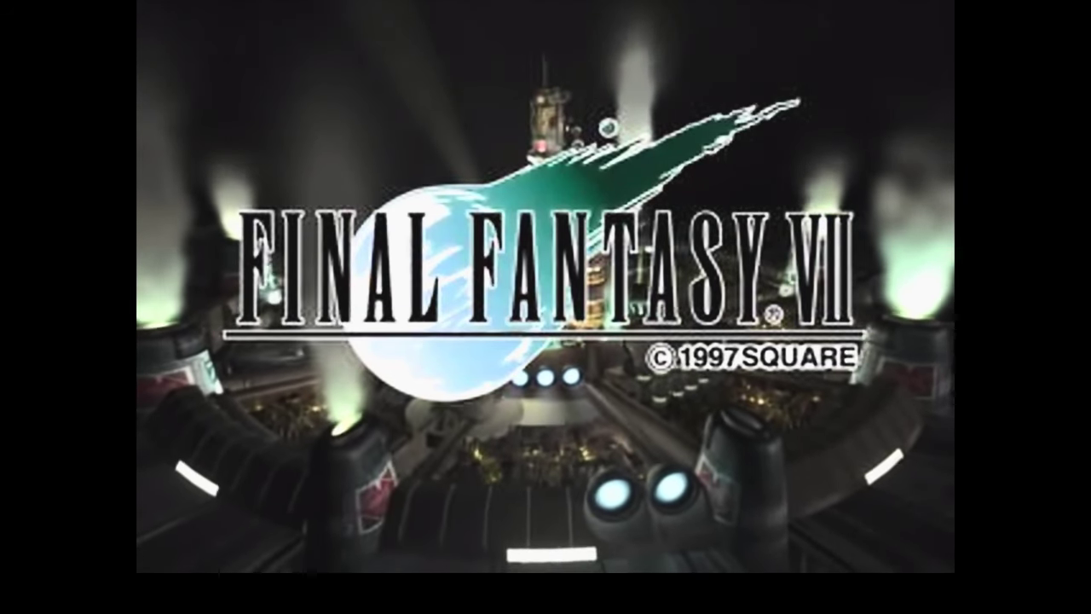